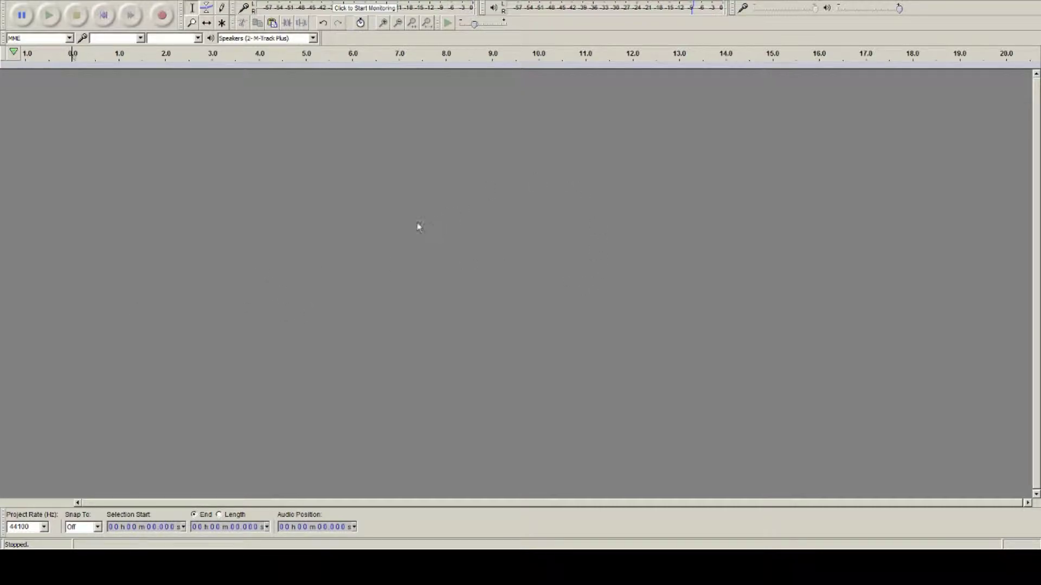
Open the WAV file "Amber Vinyl Mix October 2018 RAW" from the Desktop, making a copy of the files before editing.
left_click(9, 2)
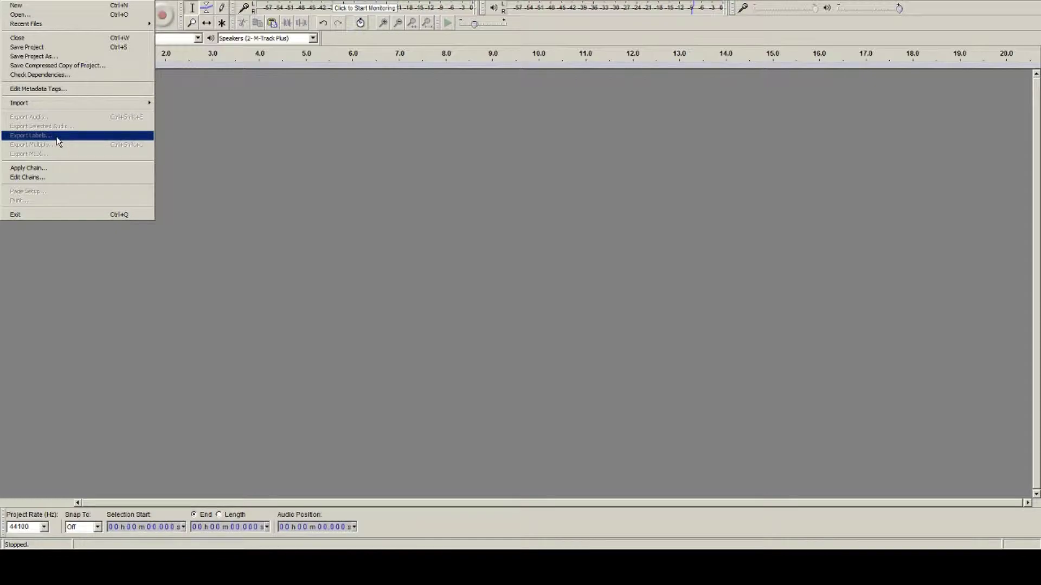
left_click(19, 16)
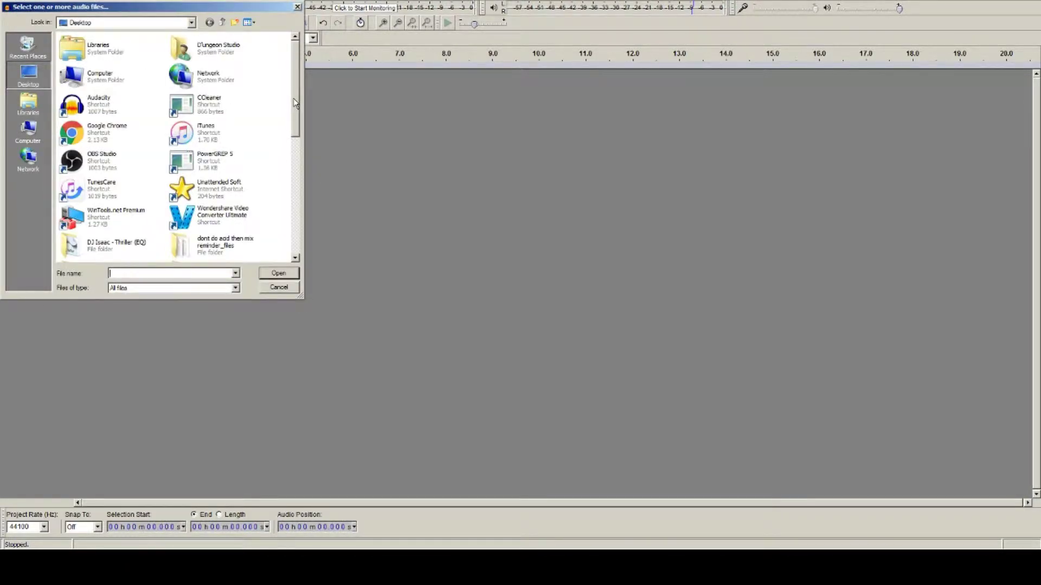
left_click_drag(293, 108, 284, 150)
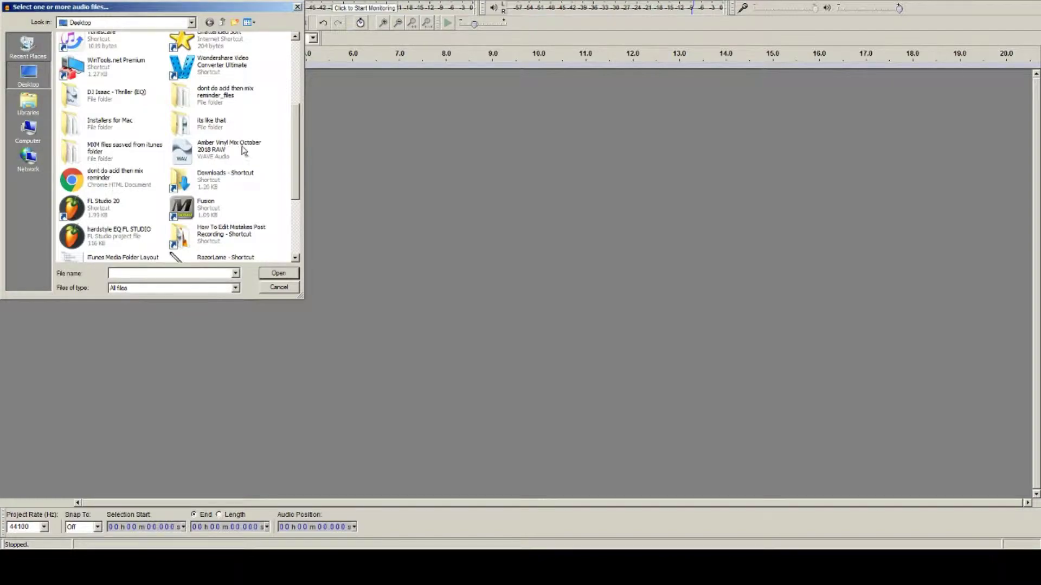
double_click(206, 150)
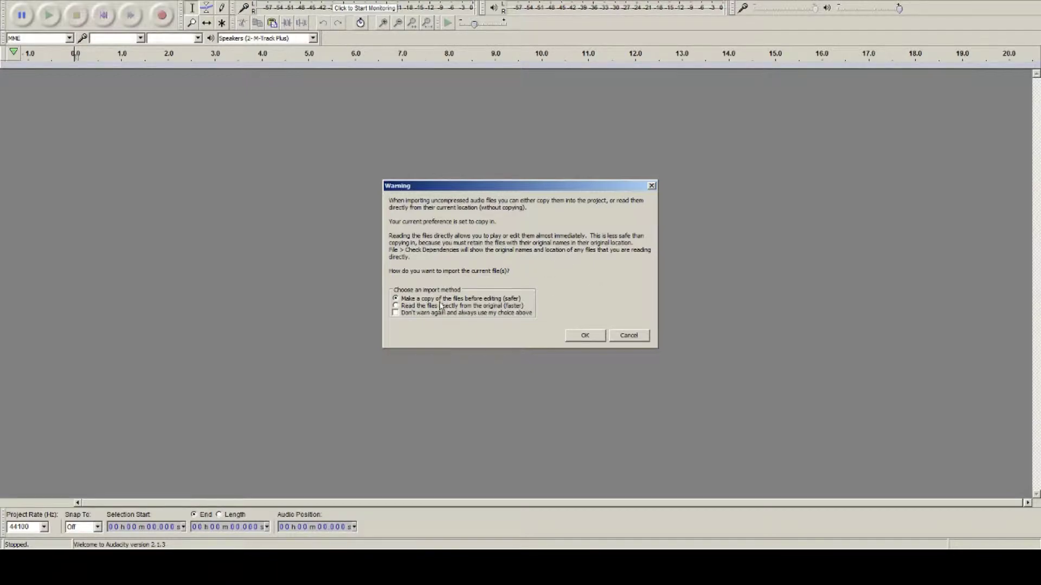
left_click(590, 337)
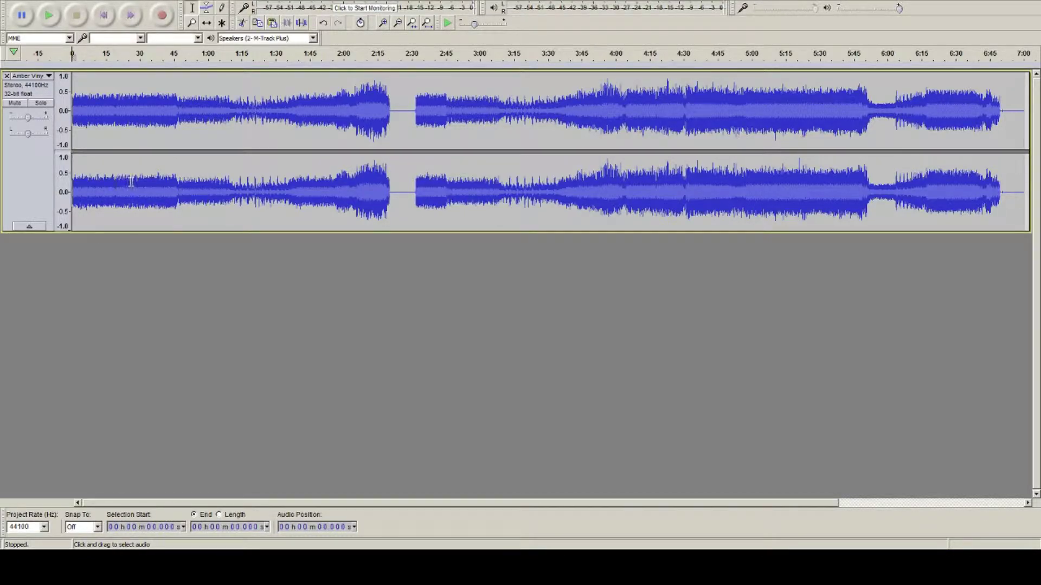
Examine the waveform of the whole recording and mark the silent gap at about 2:23 to 2:31.
left_click(316, 109)
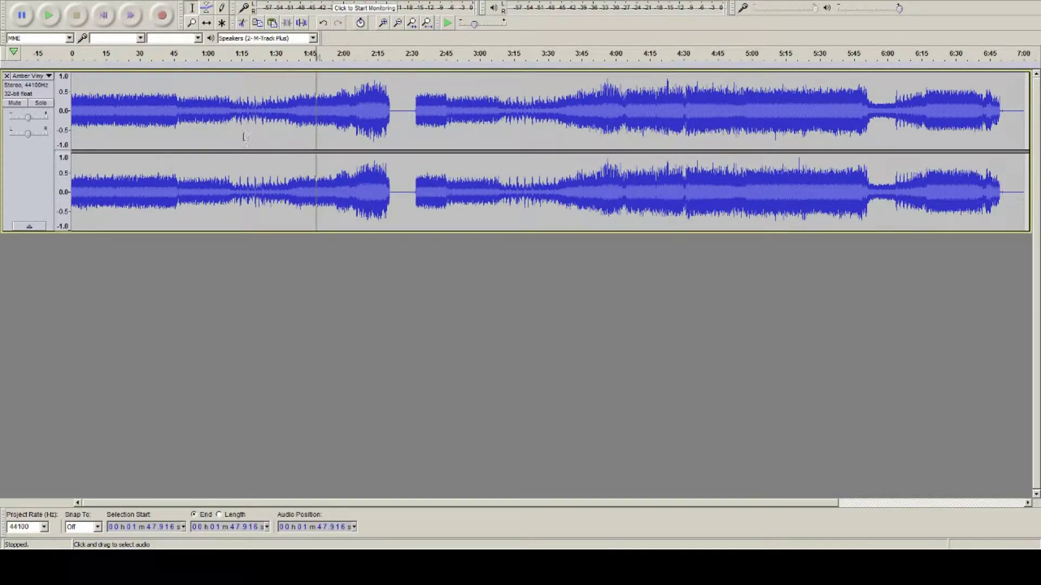
key("ctrl+3")
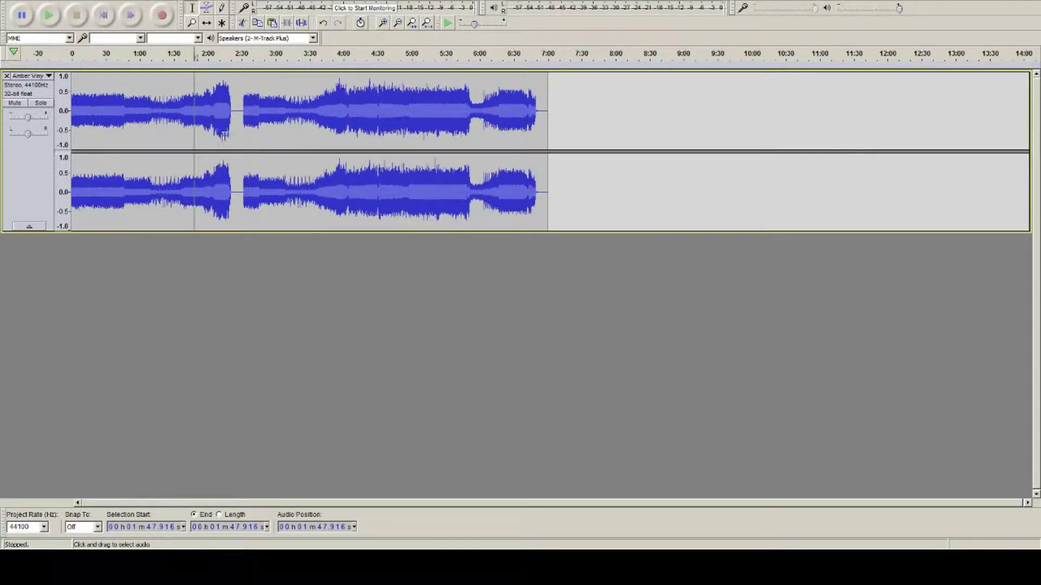
left_click(108, 107)
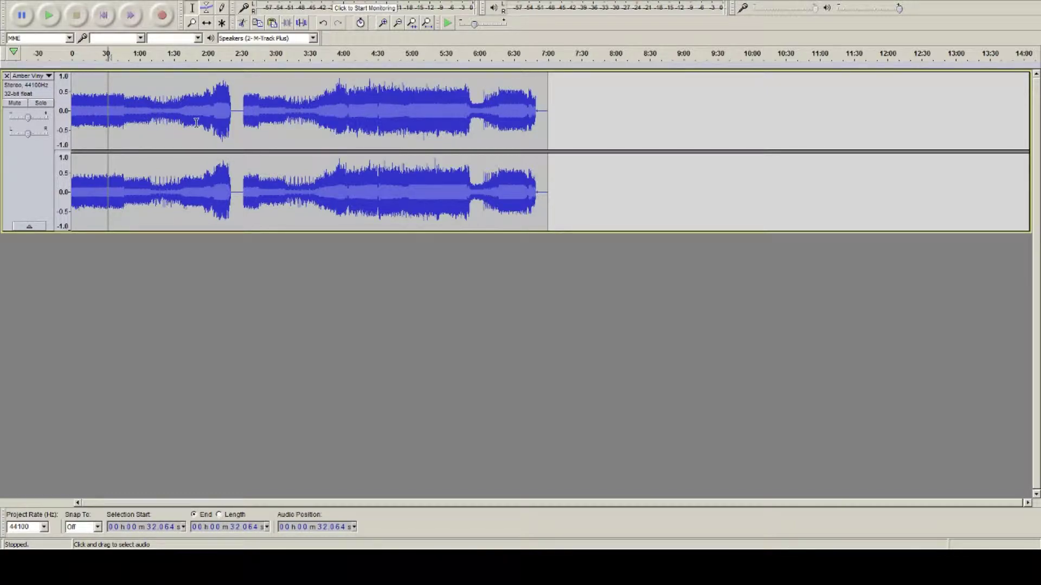
left_click(228, 111)
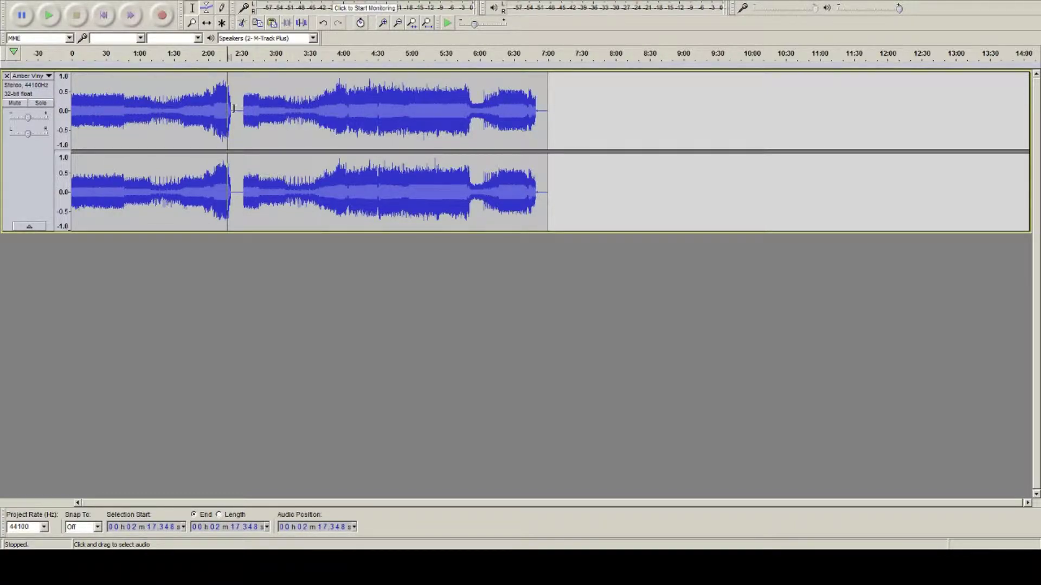
left_click_drag(234, 111, 242, 113)
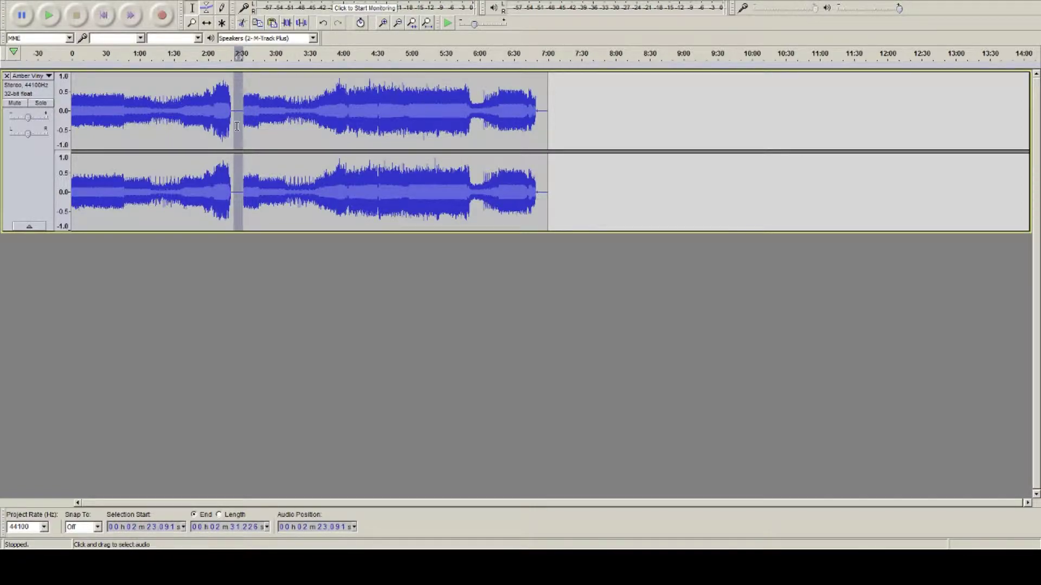
left_click(225, 111)
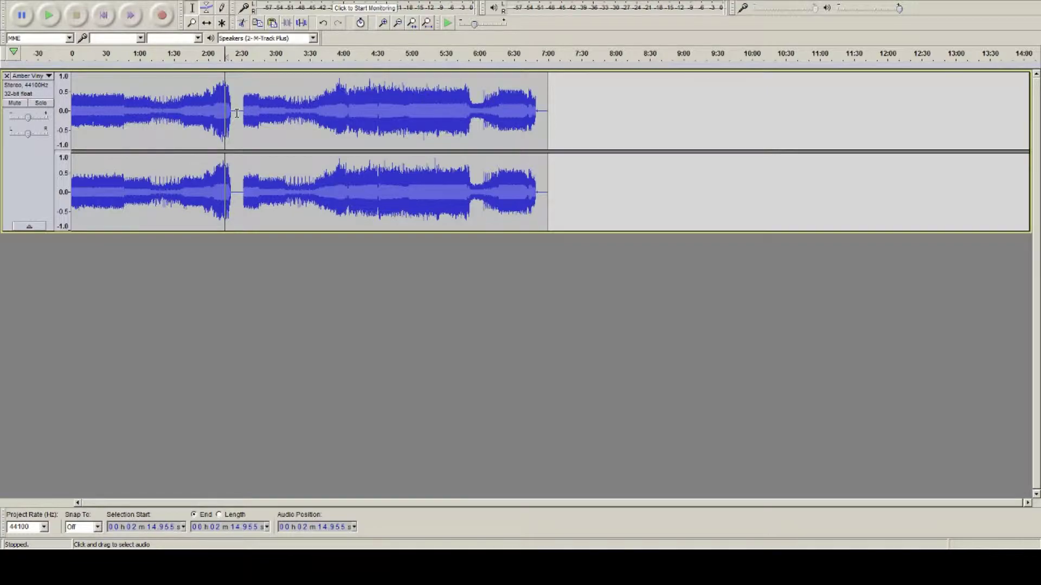
left_click(235, 111)
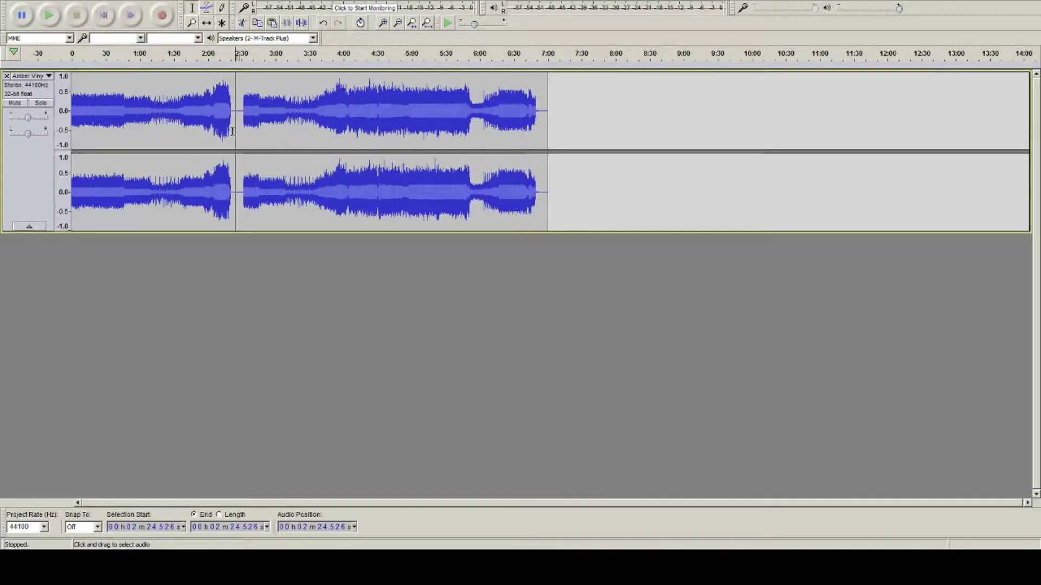
Inspect the silent gap from about 2:20 to 2:31 close up and against the audio on both sides of it.
scroll(239, 132, "up", 3)
left_click(222, 113)
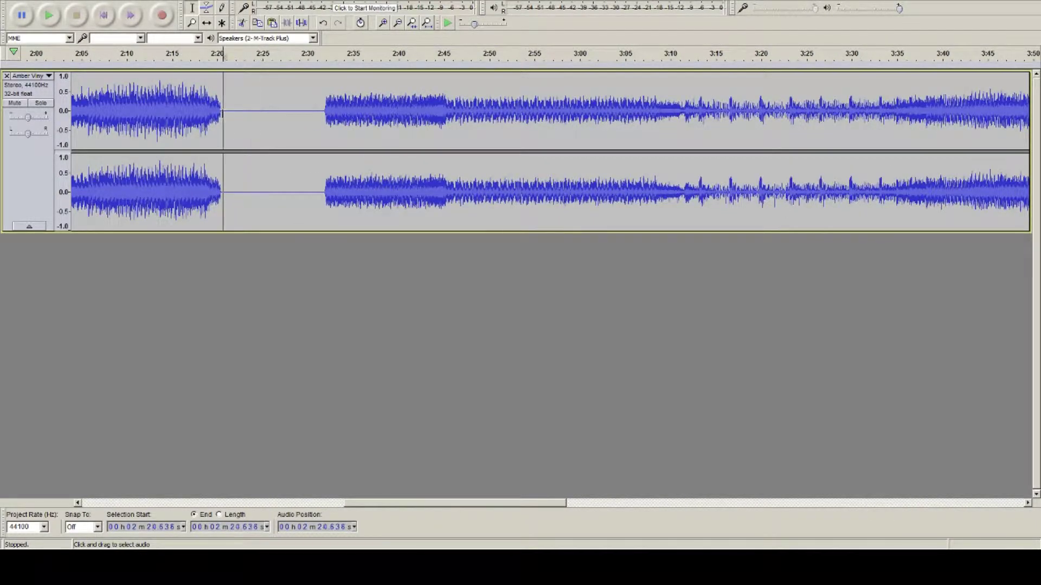
left_click_drag(222, 113, 320, 127)
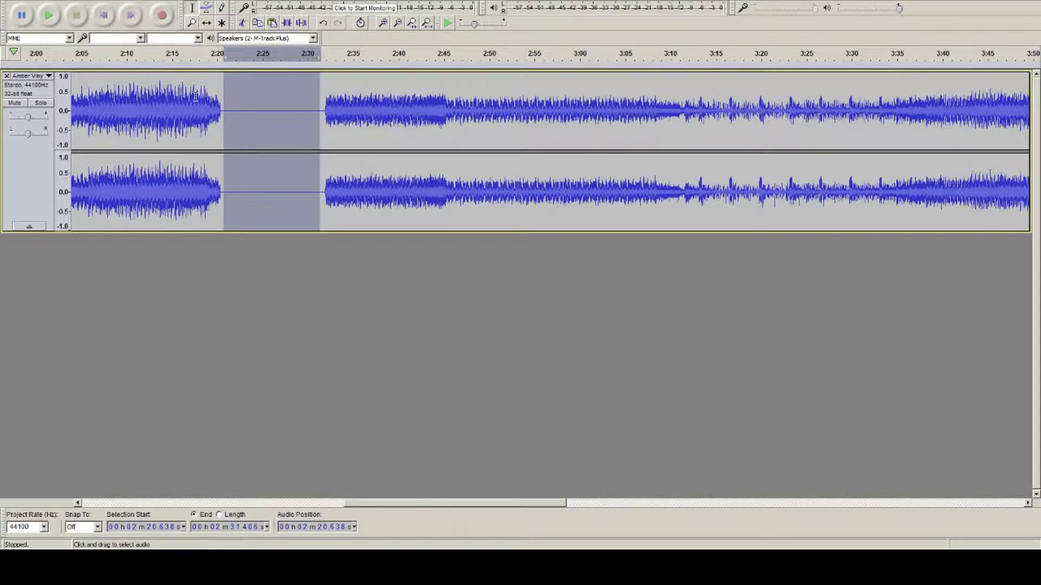
left_click(182, 118)
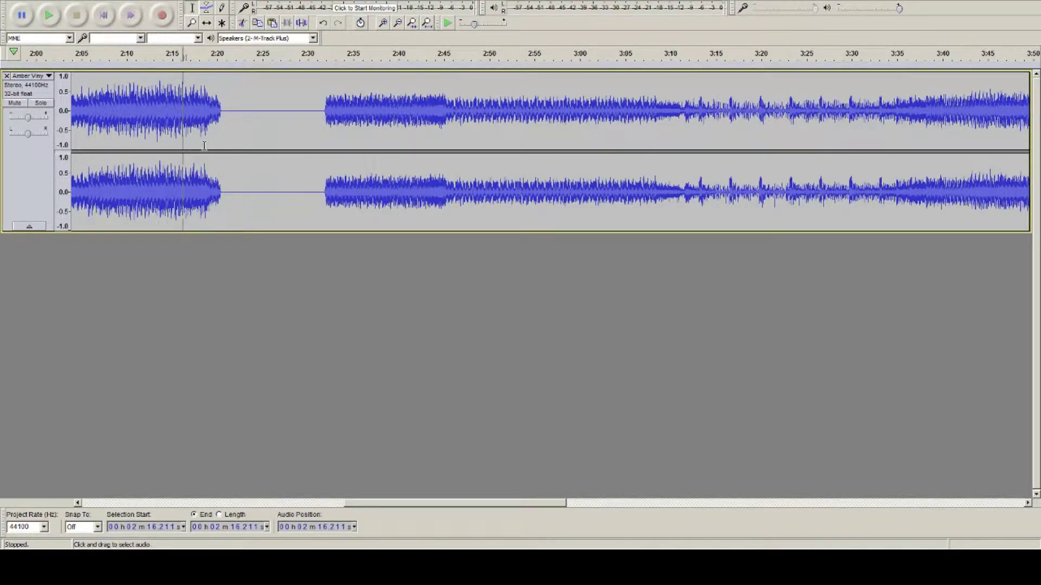
left_click(201, 133)
scroll(186, 130, "down", 3)
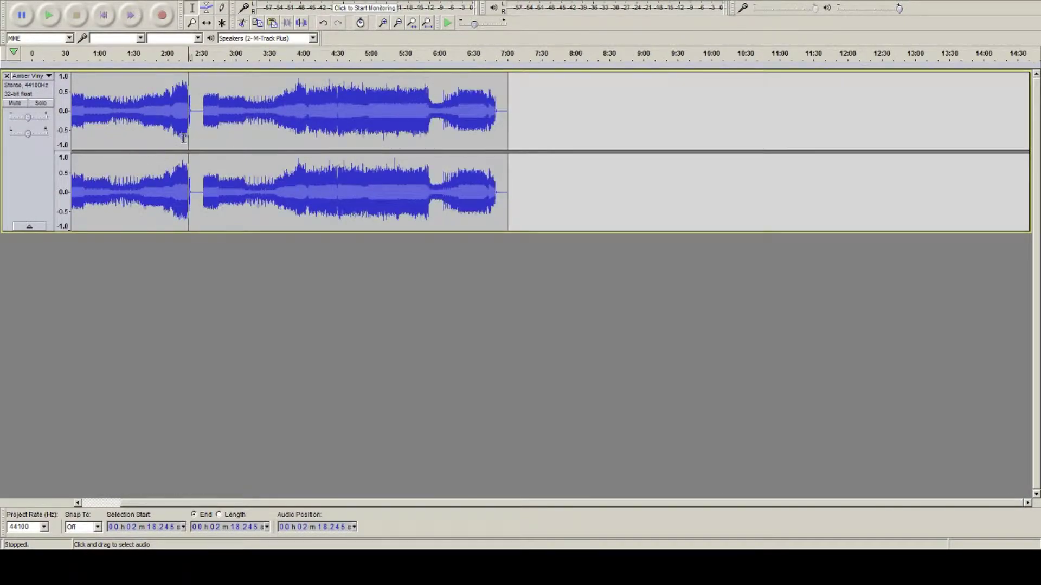
left_click(194, 110)
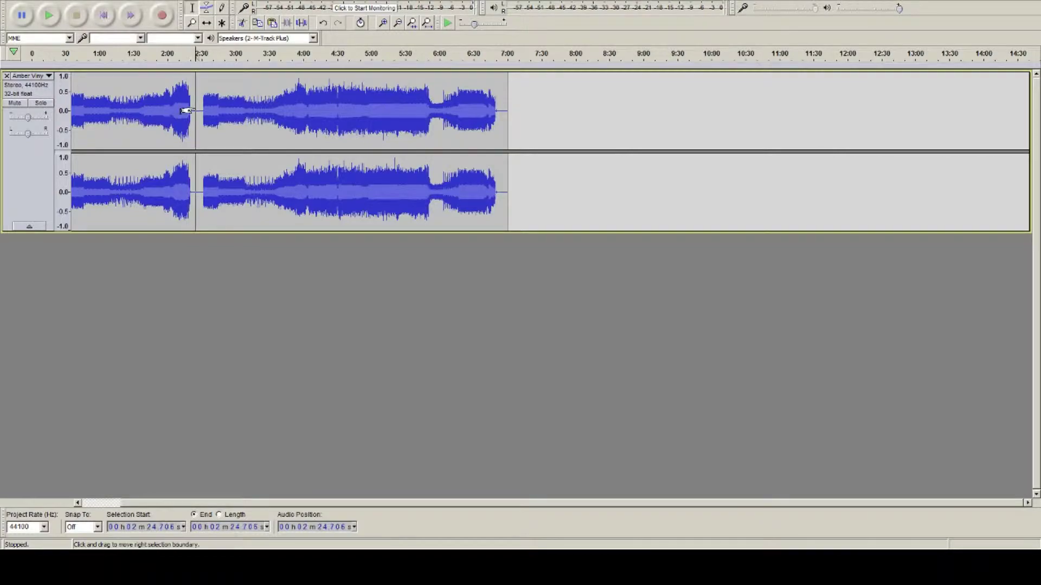
left_click_drag(202, 105, 190, 104)
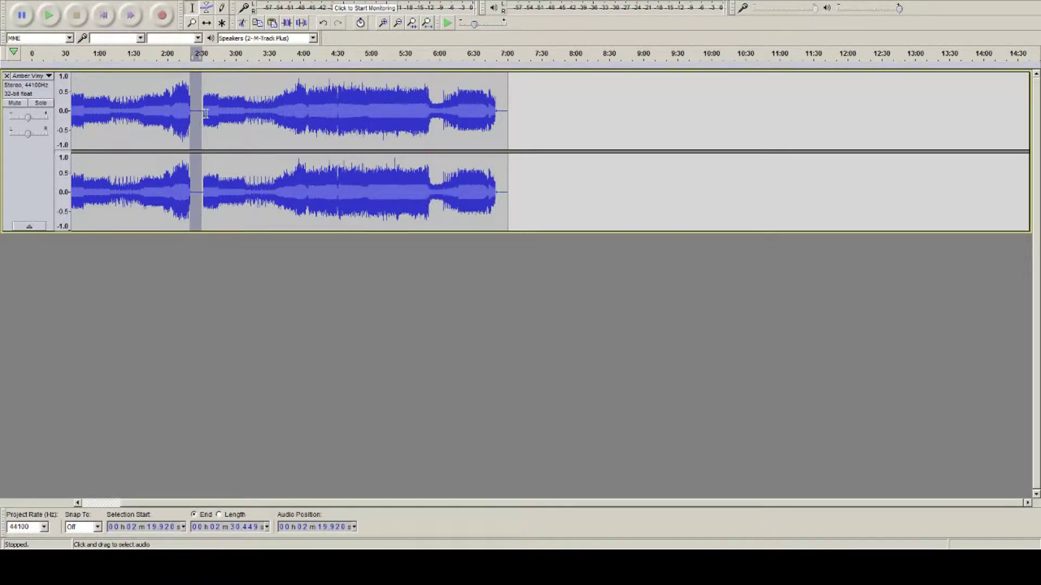
left_click(212, 114)
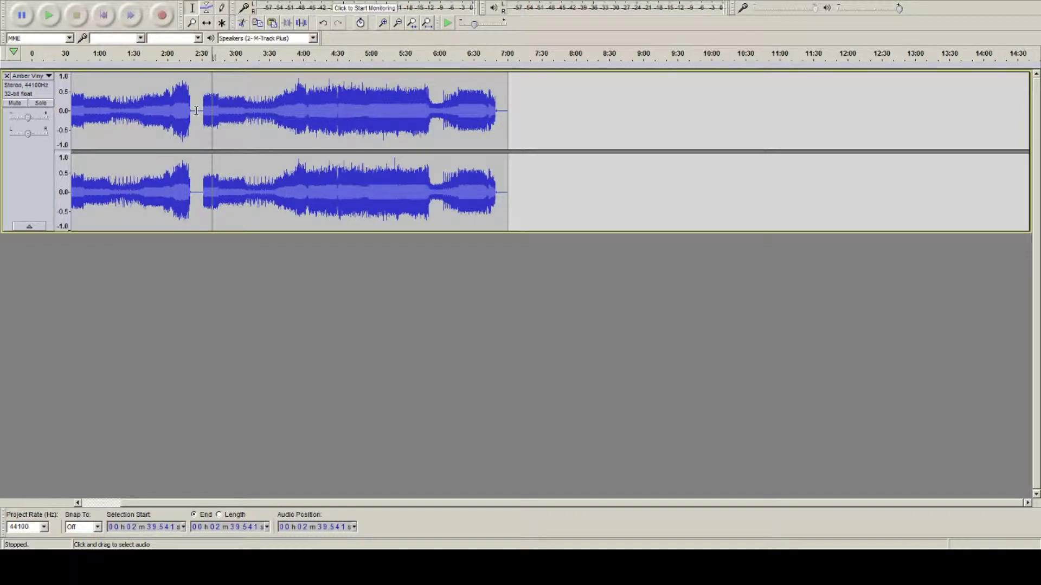
left_click(196, 103)
Highlight passages before the silent gap for review: about 1:14–1:35, 1:47–1:55 and 2:04–2:22.
left_click_drag(115, 100, 138, 108)
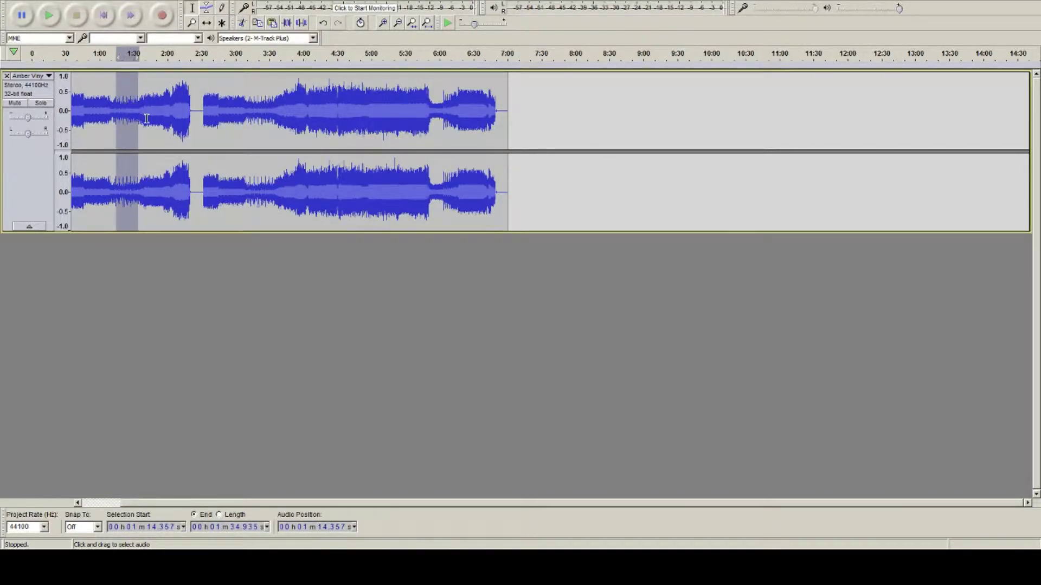
left_click_drag(152, 101, 163, 103)
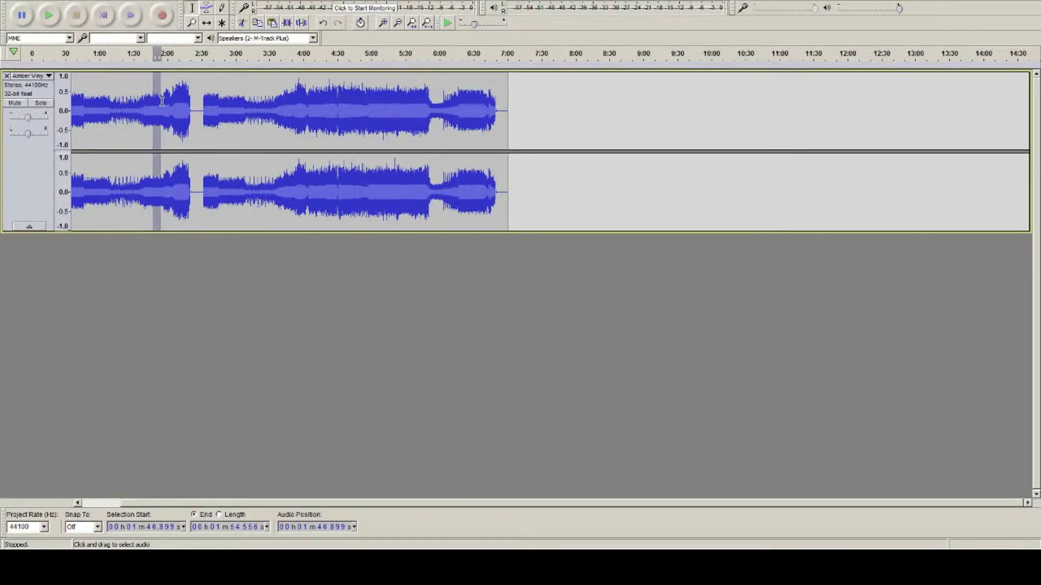
left_click(180, 105)
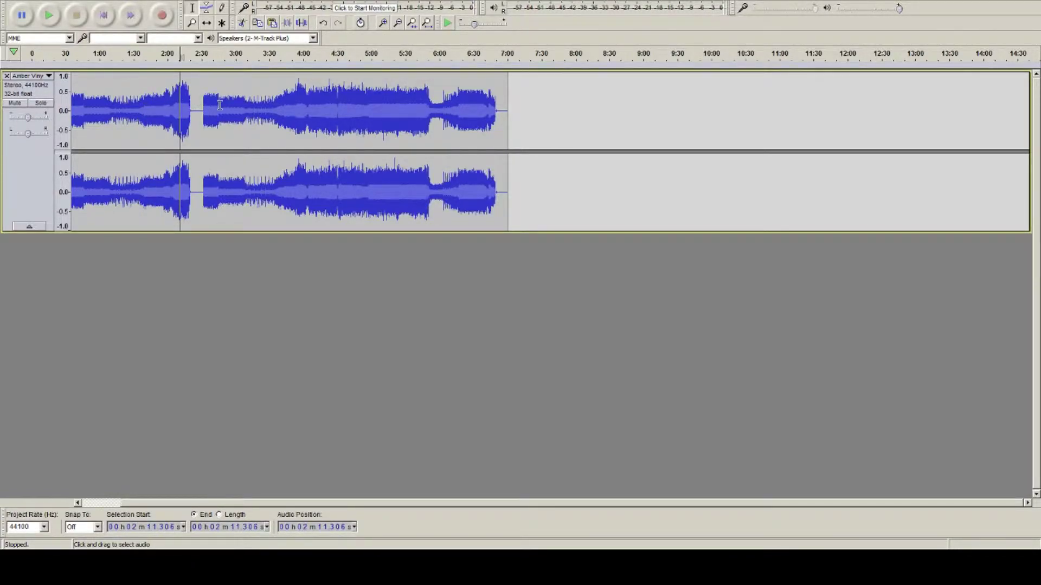
left_click(135, 187)
left_click_drag(173, 176, 190, 184)
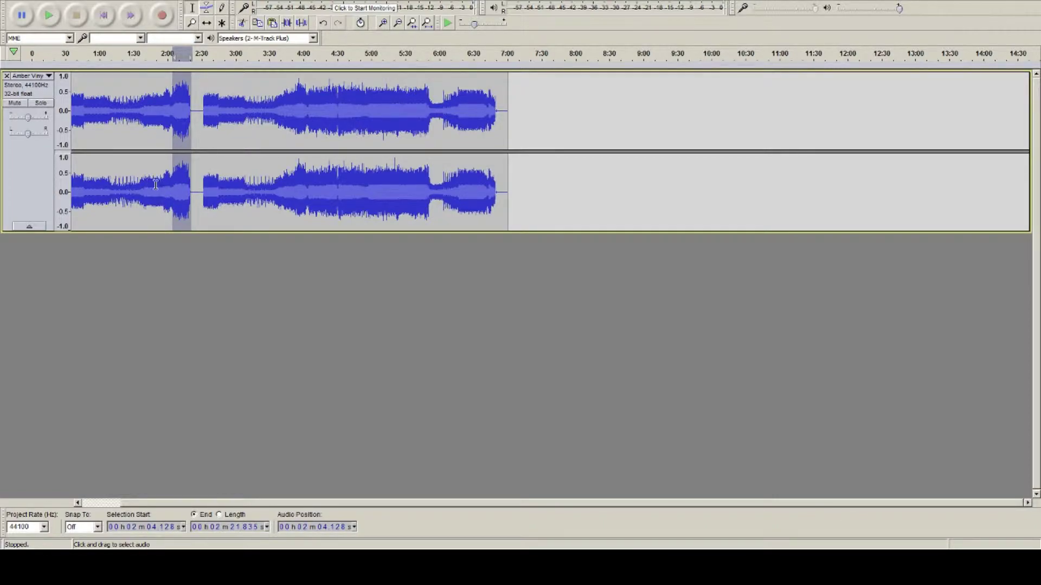
Compare the quiet passage at about 1:13–1:34 with the similar one at about 3:12–3:34 by selecting them alternately.
left_click(137, 180)
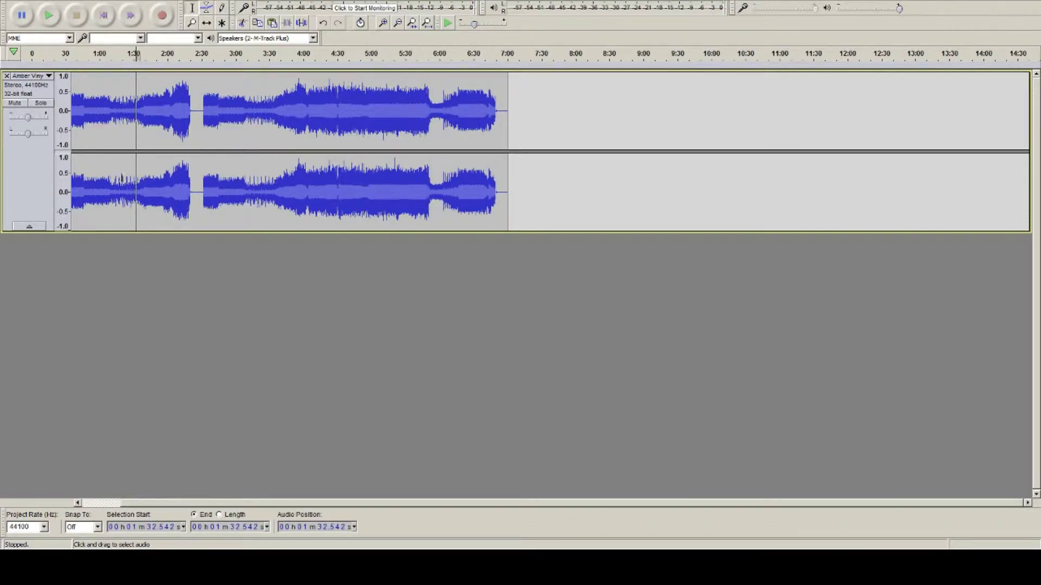
left_click(108, 186, "shift")
left_click_drag(109, 186, 115, 190)
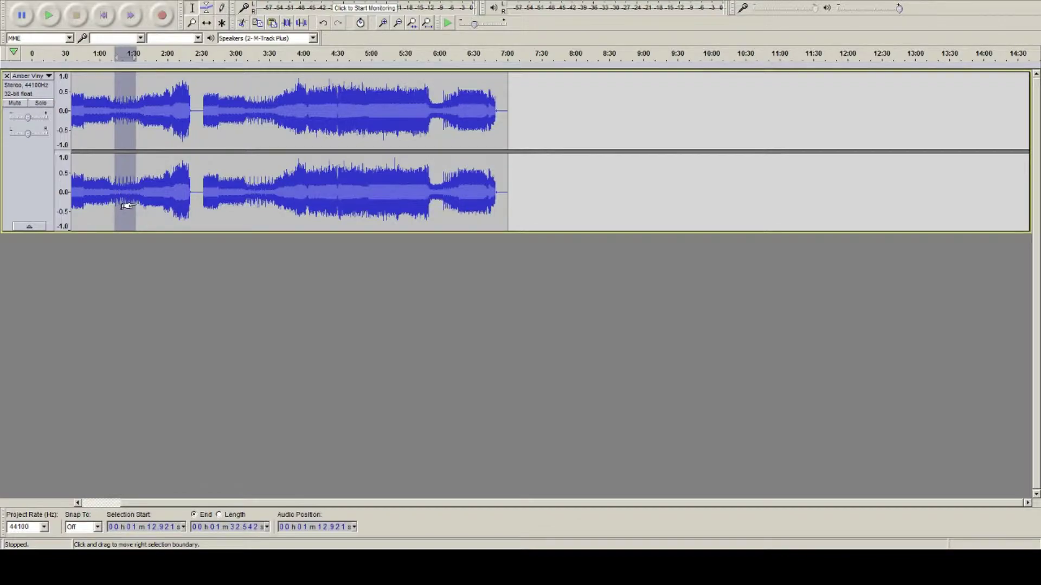
left_click_drag(248, 188, 274, 191)
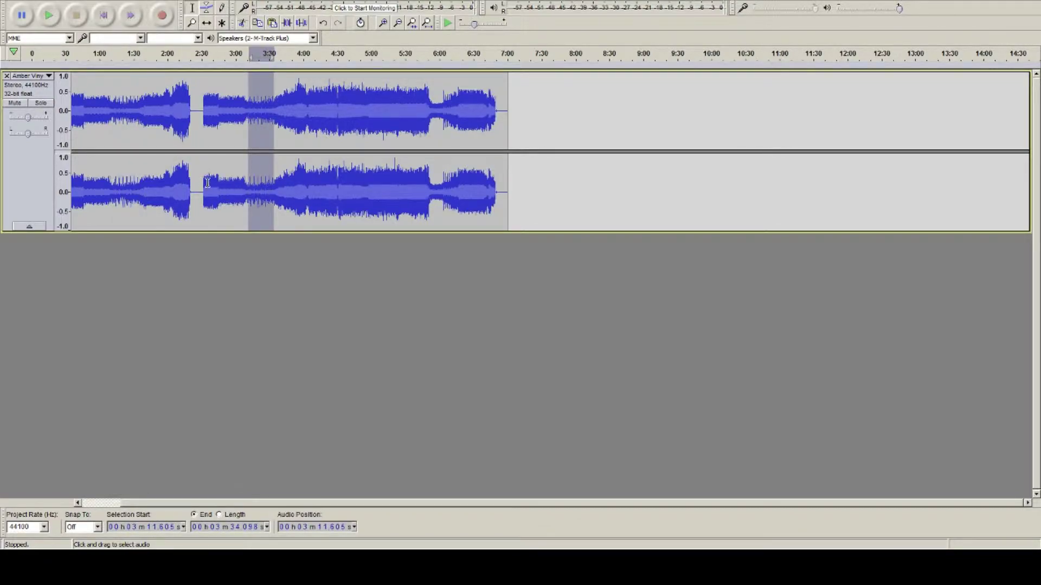
left_click(208, 183)
left_click(228, 189)
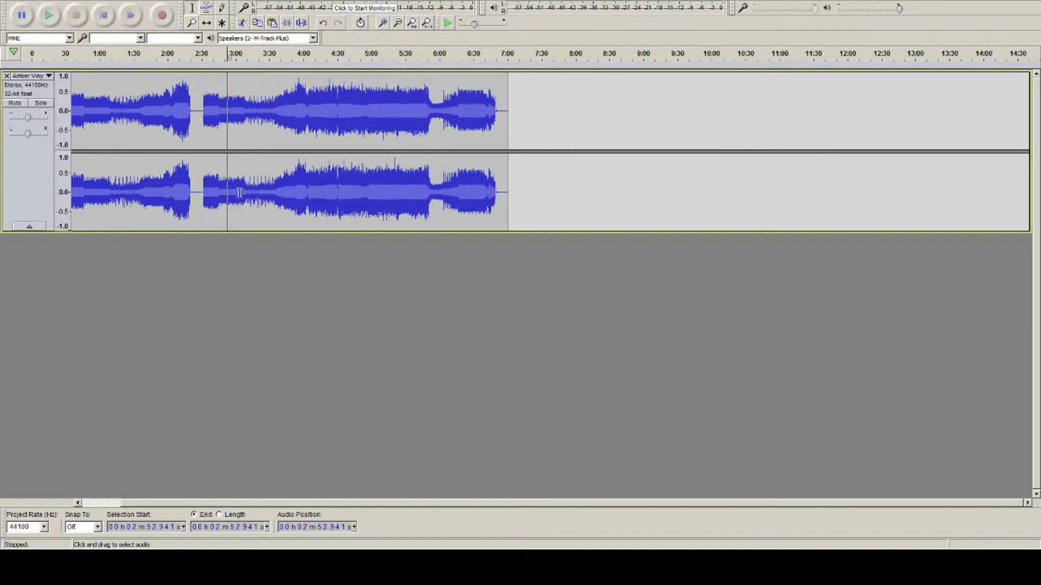
left_click_drag(248, 186, 273, 195)
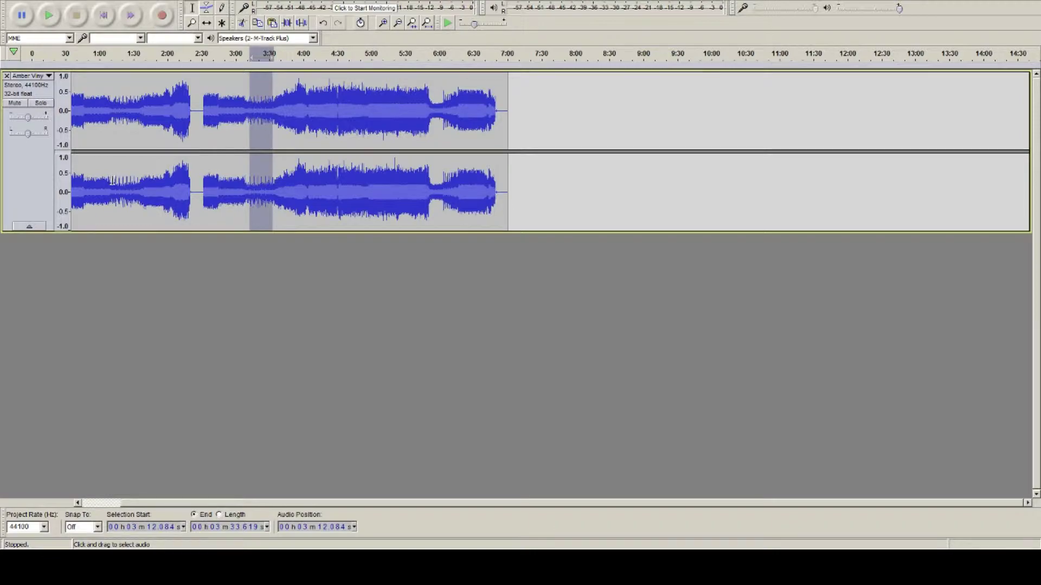
left_click_drag(115, 184, 139, 189)
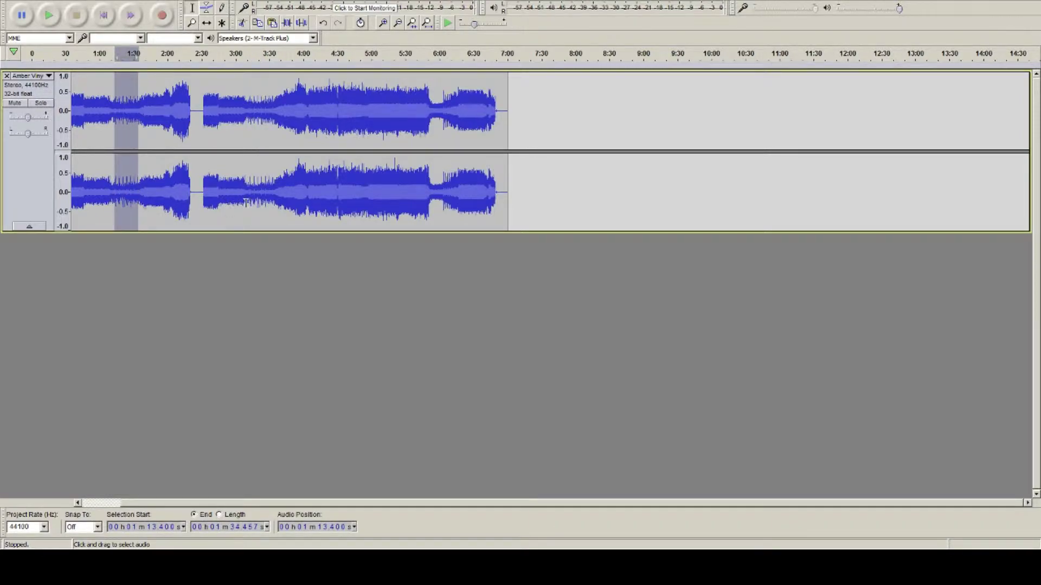
left_click_drag(248, 195, 273, 200)
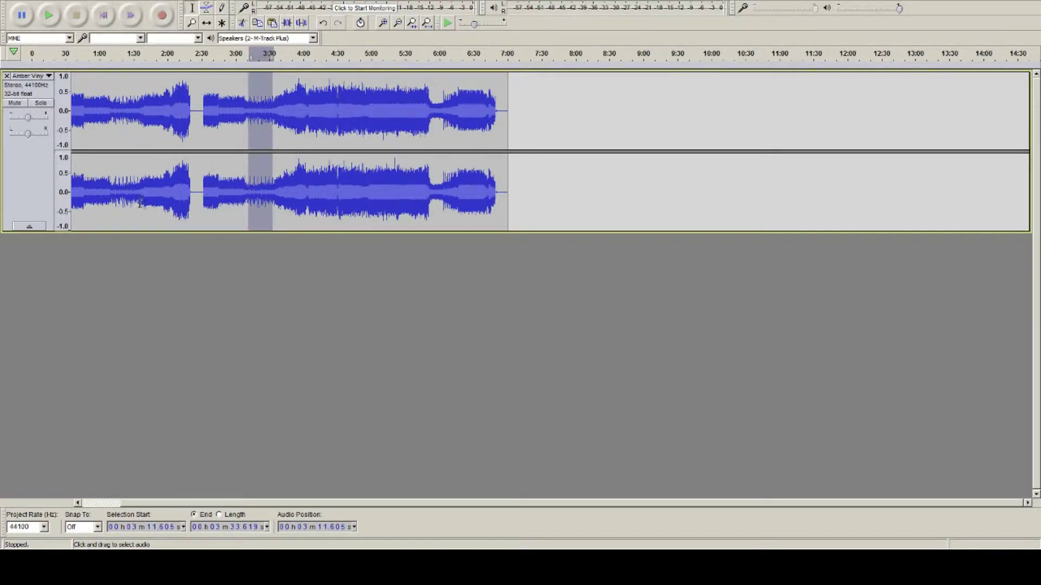
Listen to the first quiet passage from about 1:23 into the louder part, and place the cursor at about 1:35.
left_click(126, 184)
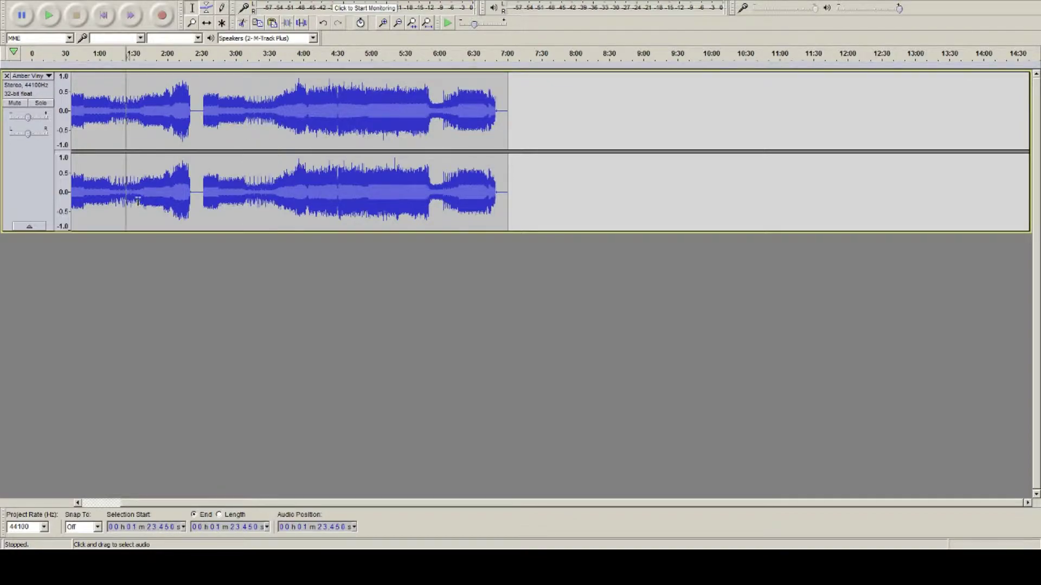
key("space")
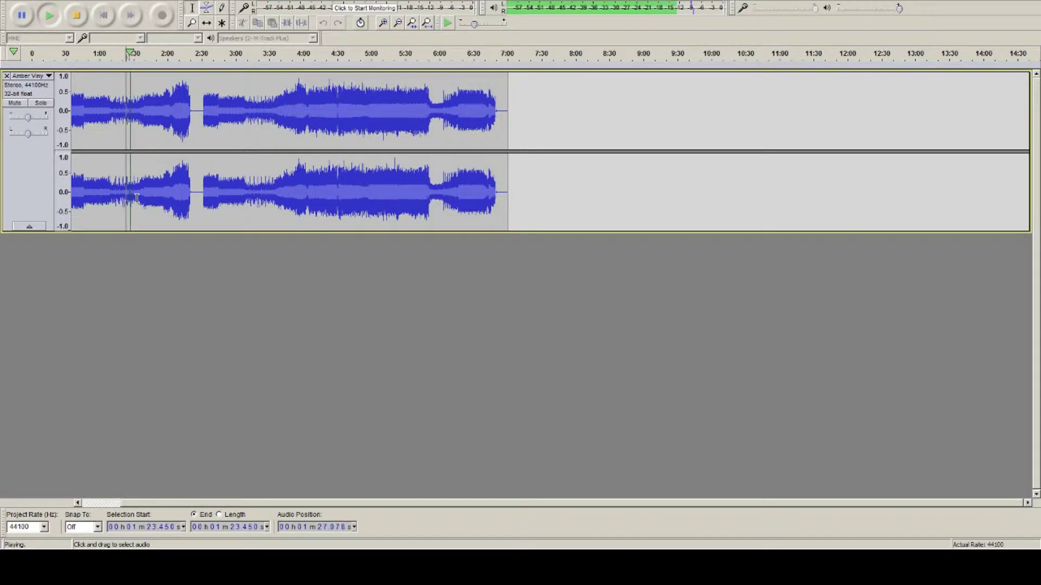
scroll(137, 199, "up", 2)
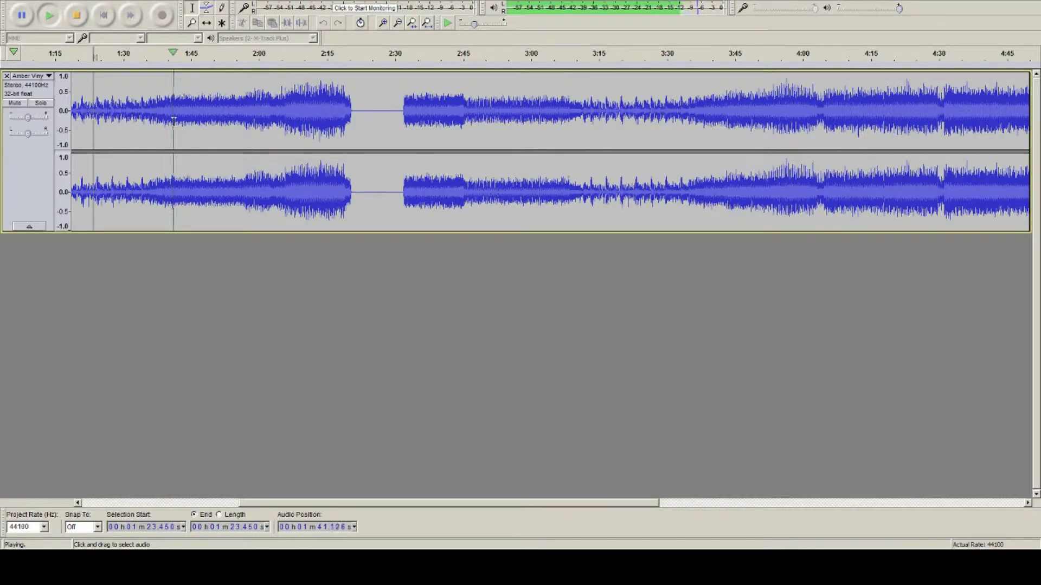
key("space")
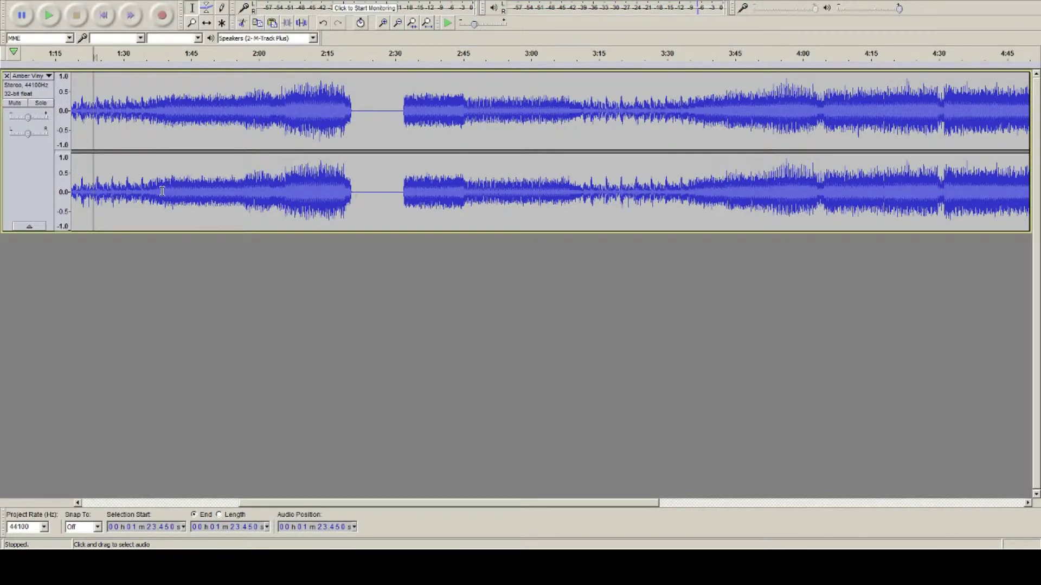
left_click(147, 177)
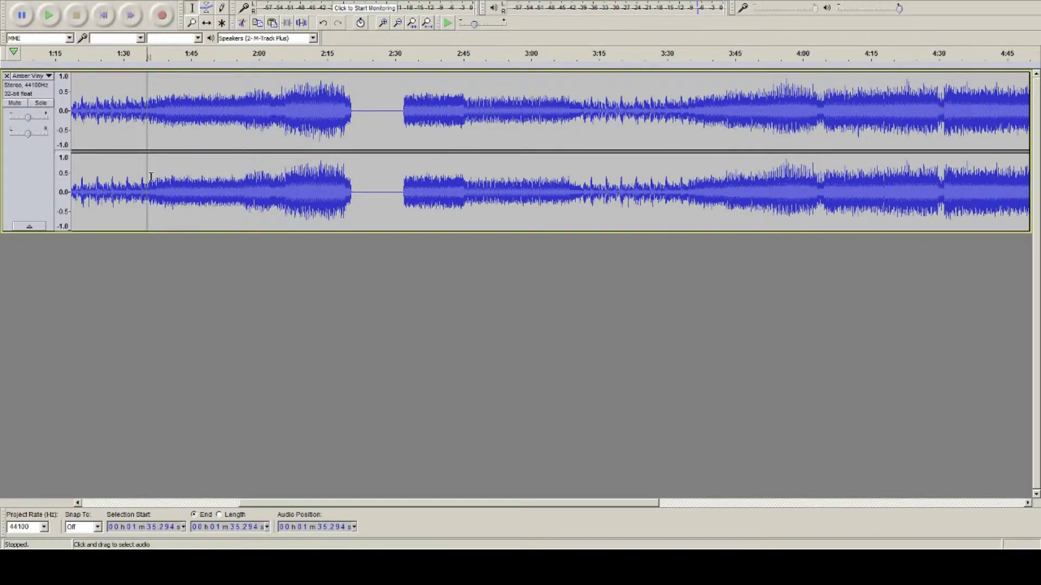
Mark several points around the start of the louder part, about 1:31–1:37, and listen to the transition from 1:33.5.
left_click(130, 169)
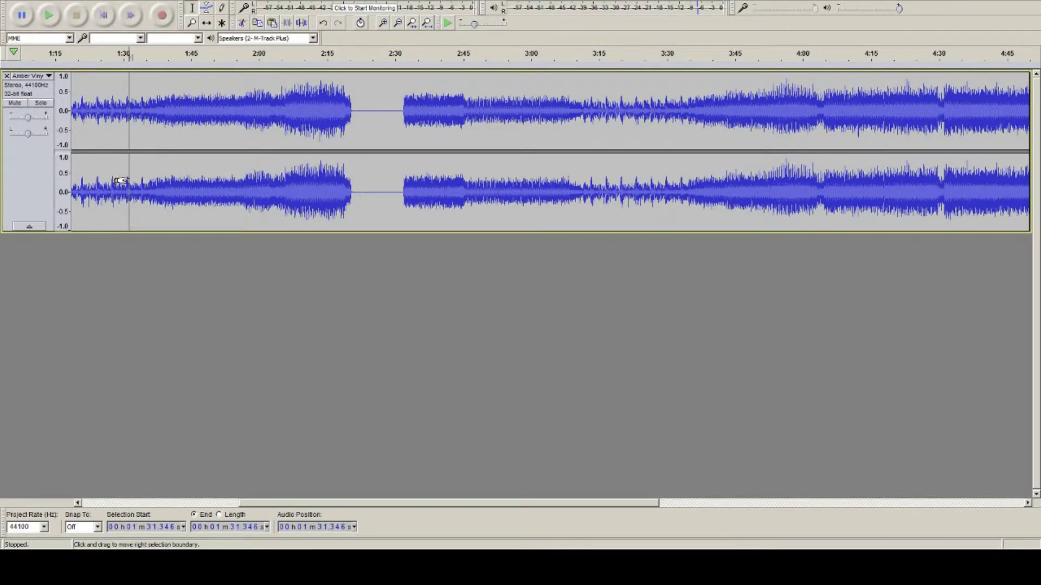
left_click(115, 177)
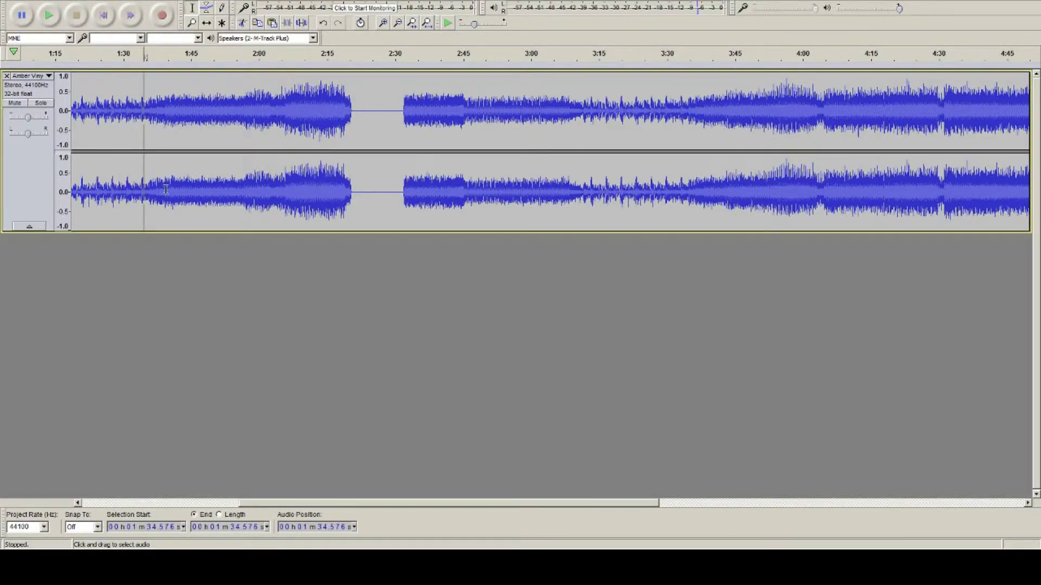
left_click(147, 181)
left_click(153, 179)
left_click(157, 187)
left_click(146, 183)
left_click(140, 177)
key("space")
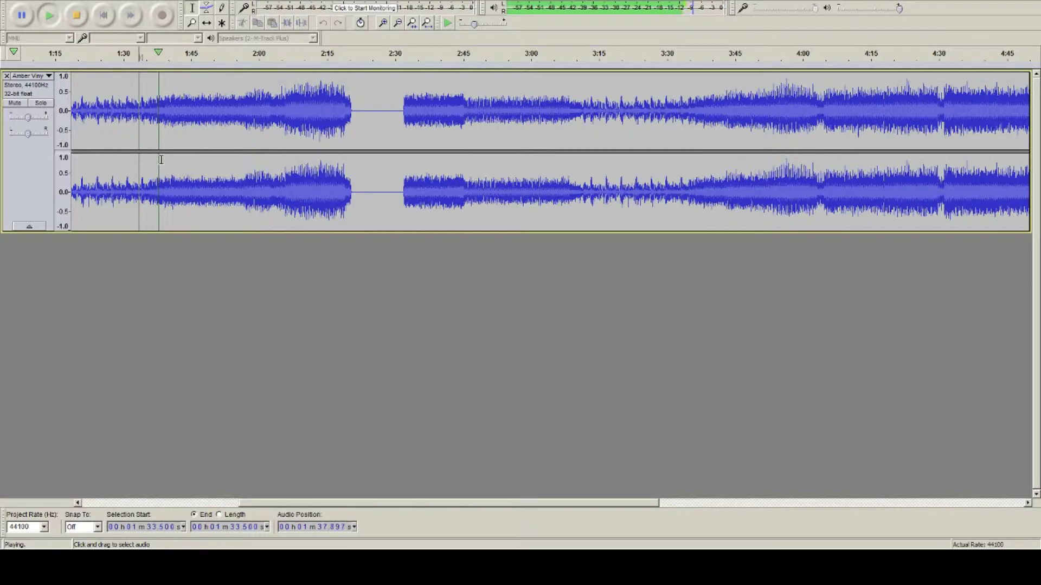
key("space")
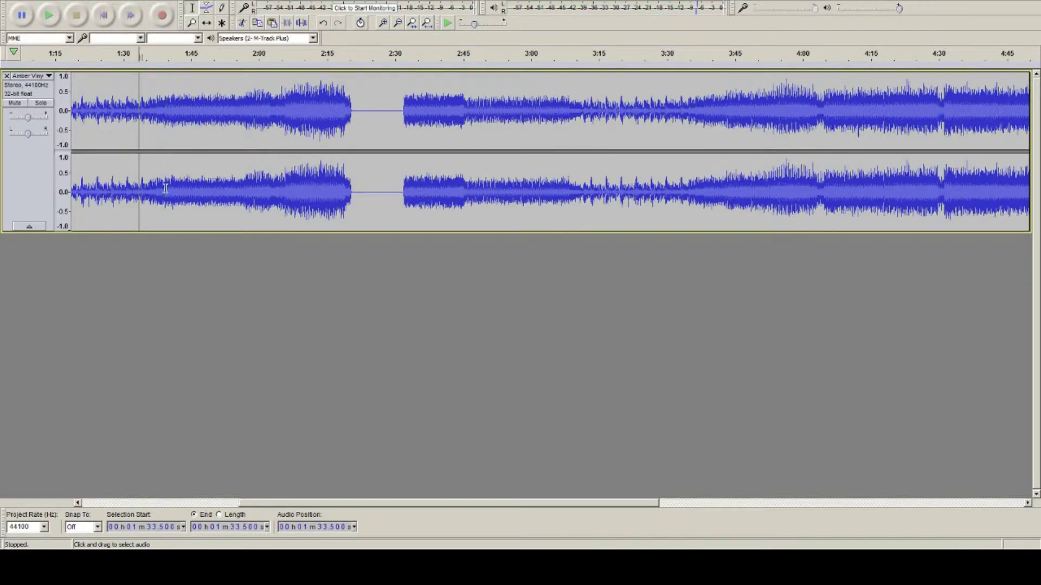
Place the cursor at the beat onset at about 1:39.3 and inspect the waveform there close up.
left_click(165, 189)
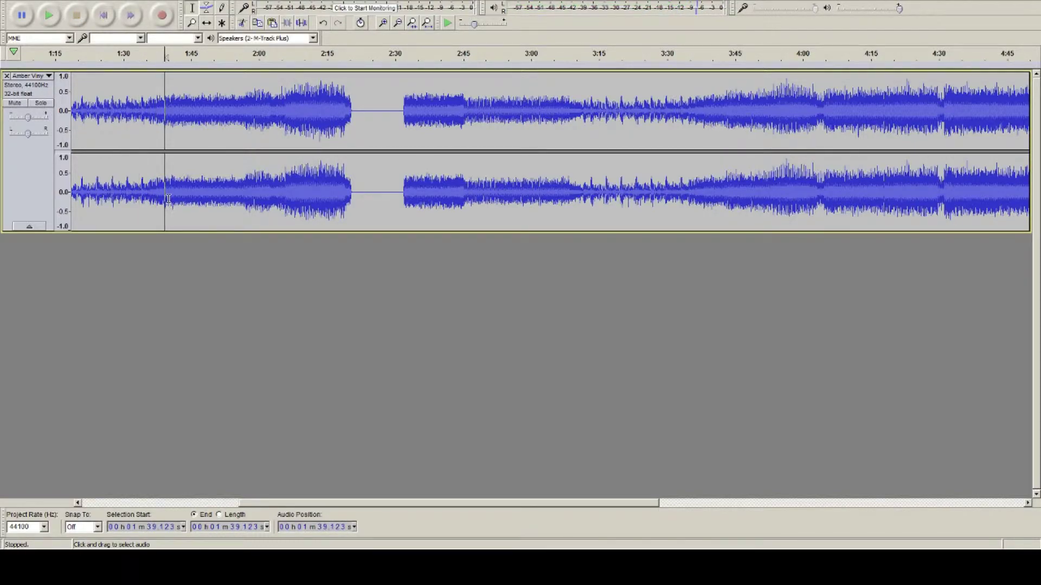
scroll(163, 196, "up", 5)
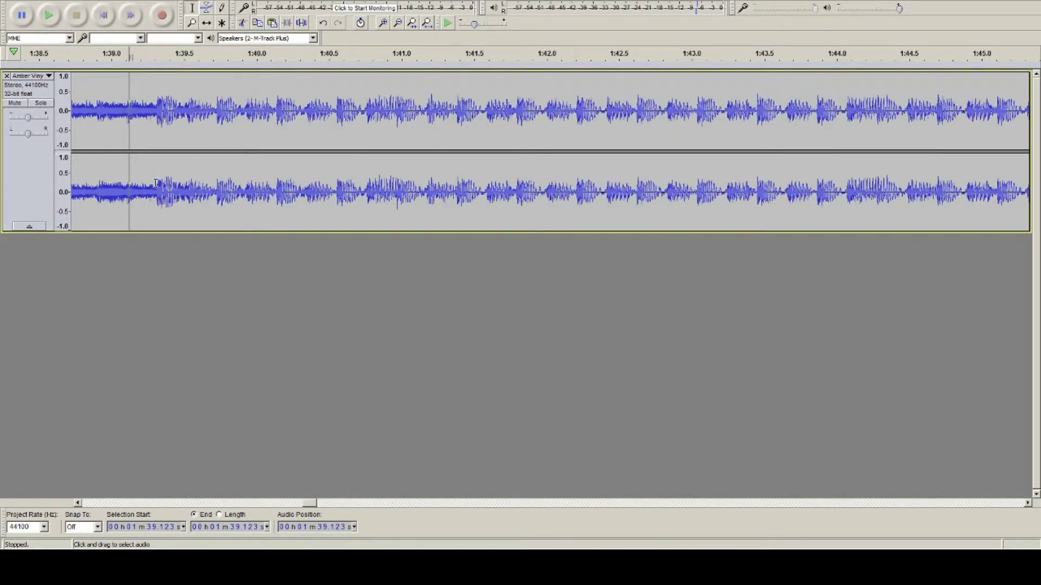
left_click(156, 184)
scroll(155, 190, "down", 4)
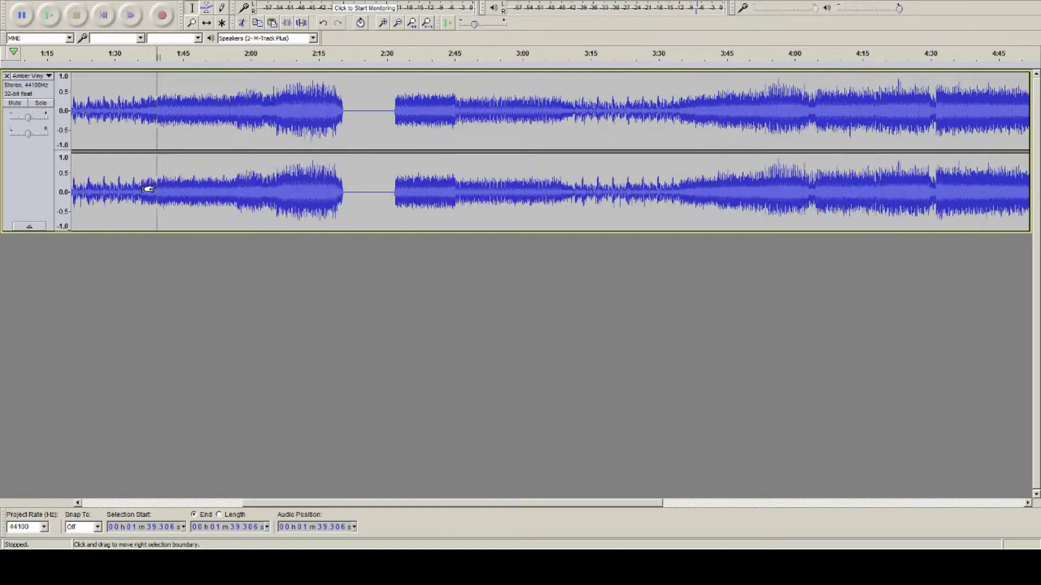
scroll(150, 203, "up", 2)
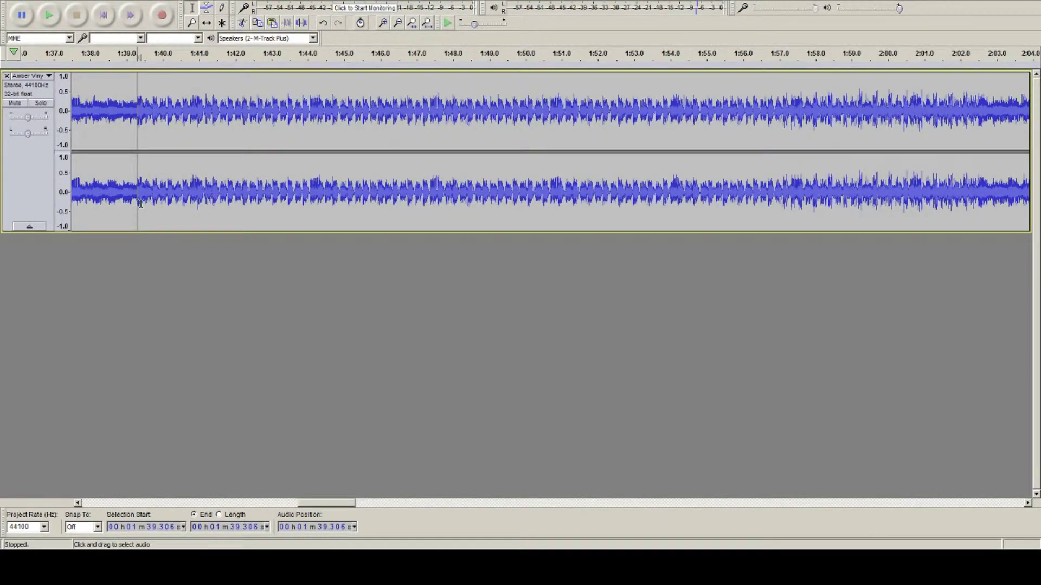
scroll(130, 194, "up", 3)
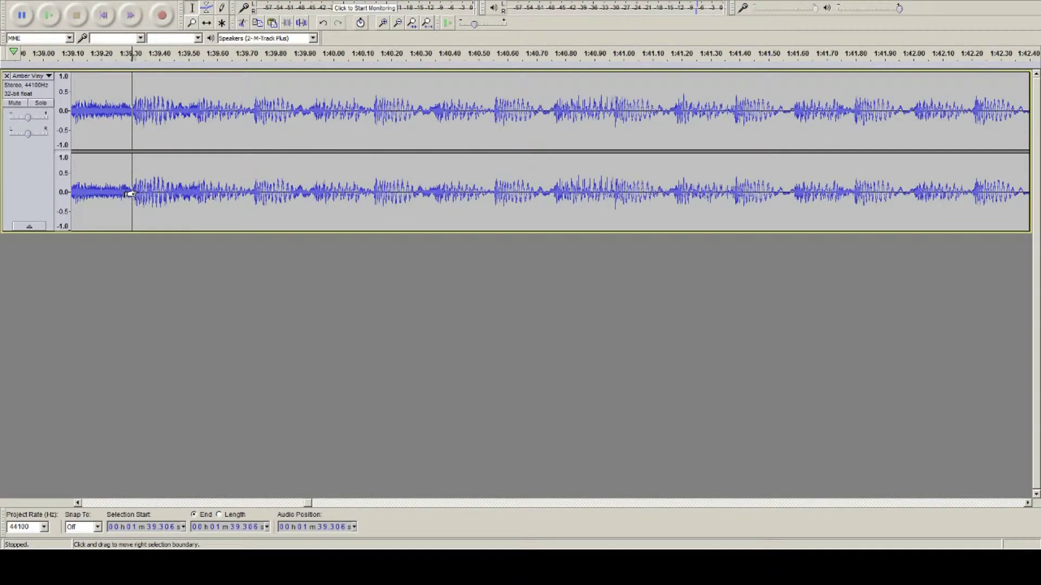
scroll(127, 193, "up", 2)
scroll(126, 192, "down", 8)
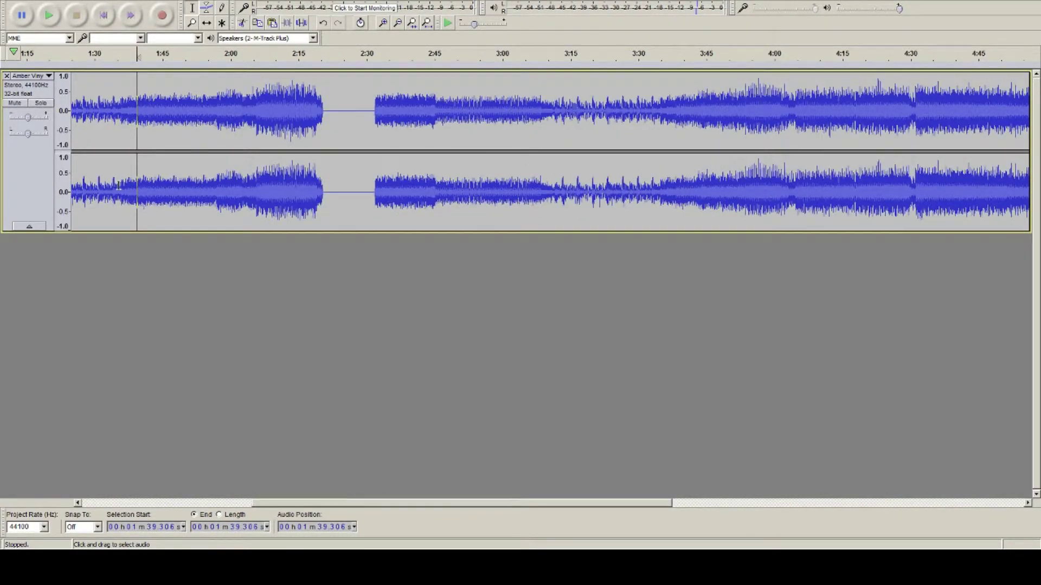
Listen to the passage from about 1:36 up to the beat onset just after 1:39.
left_click(122, 187)
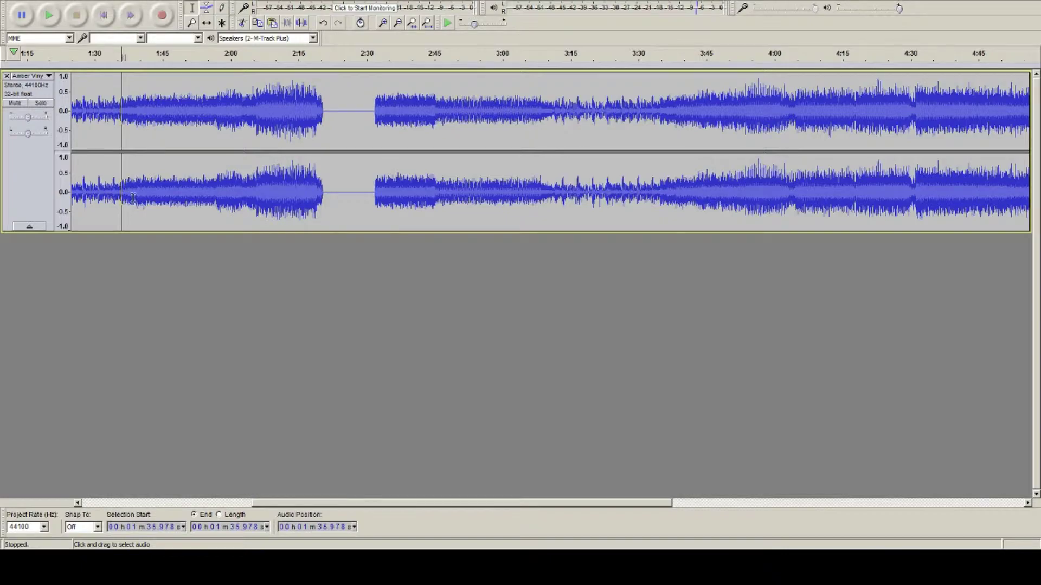
scroll(123, 193, "up", 4)
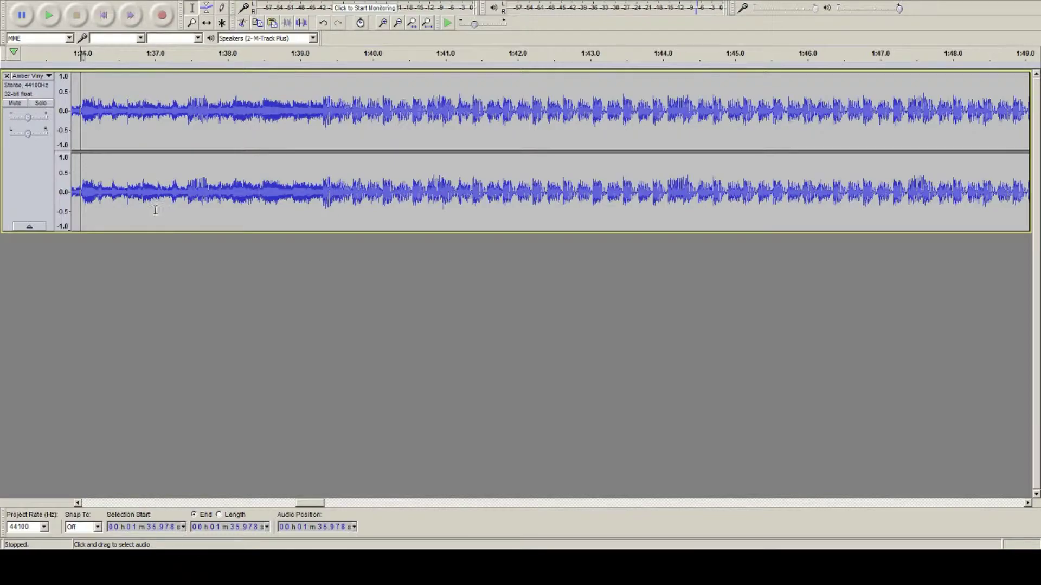
scroll(117, 189, "down", 2, "ctrl")
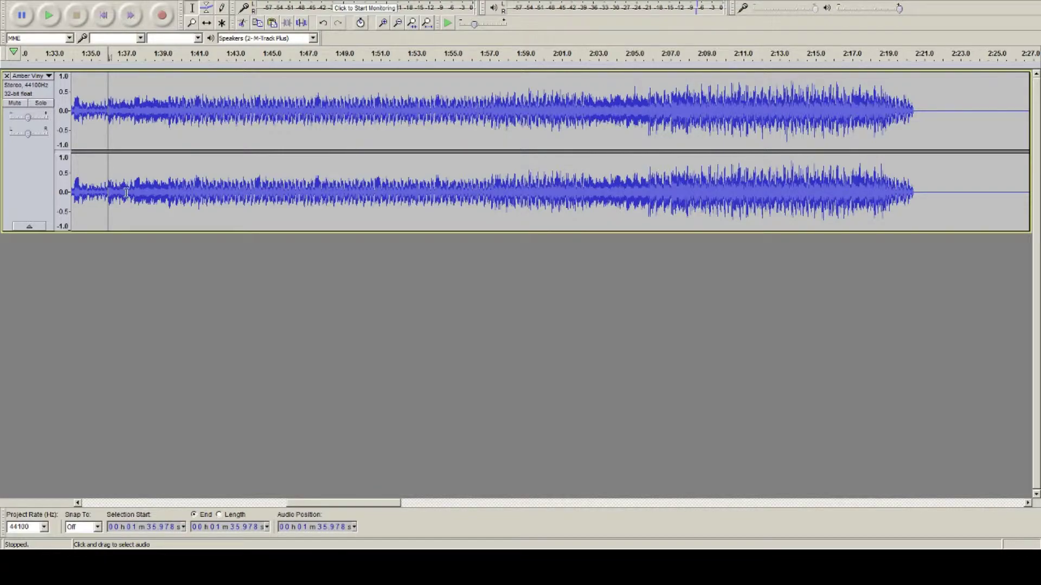
key("space")
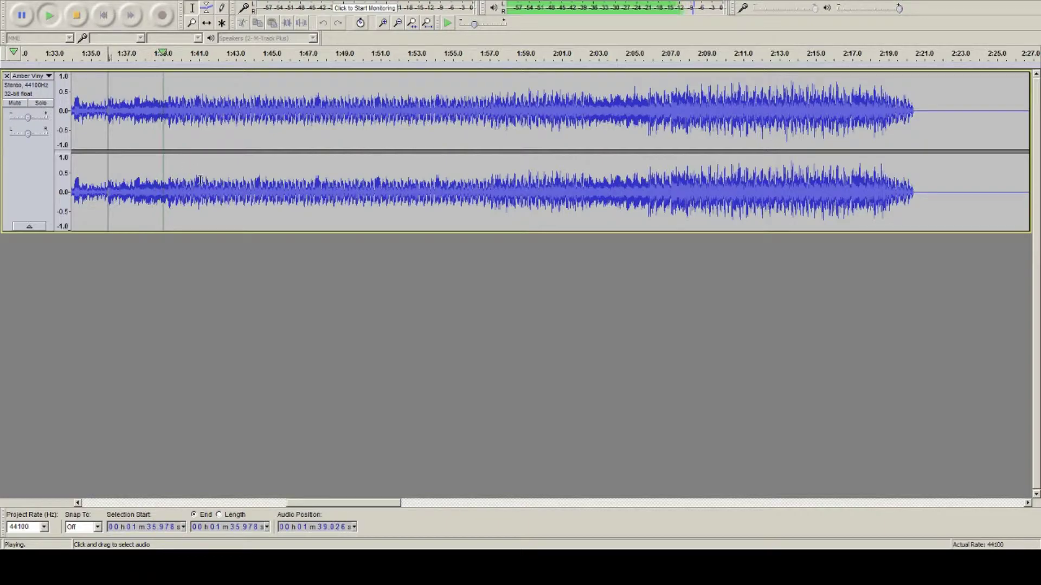
key("space")
Place the cursor just before the beat onset at 1:39.308 and examine the individual wave cycles around it.
left_click(170, 187)
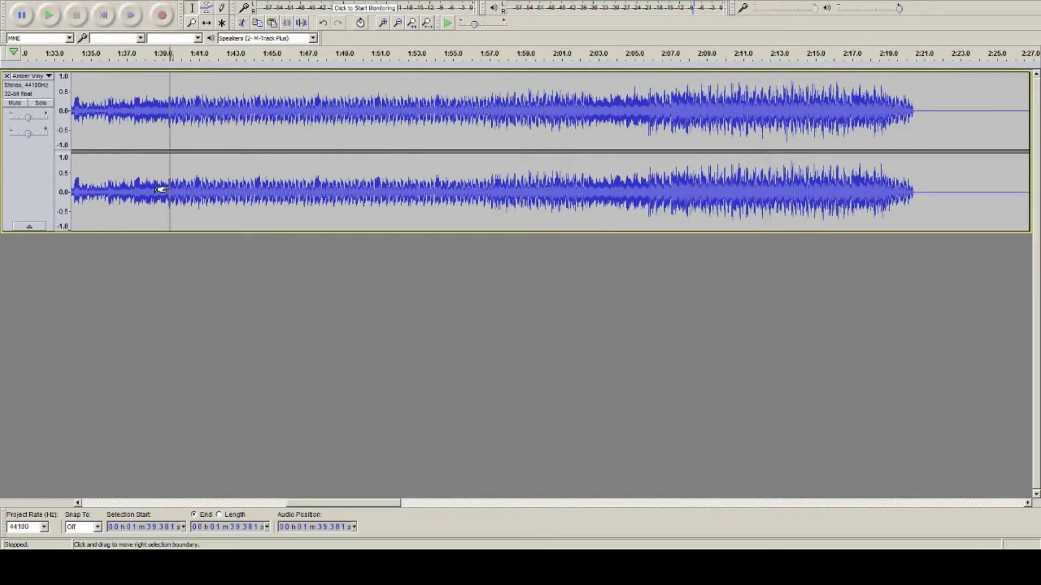
key("ctrl+1")
key("ctrl+1")
key("ctrl+1")
key("ctrl+1")
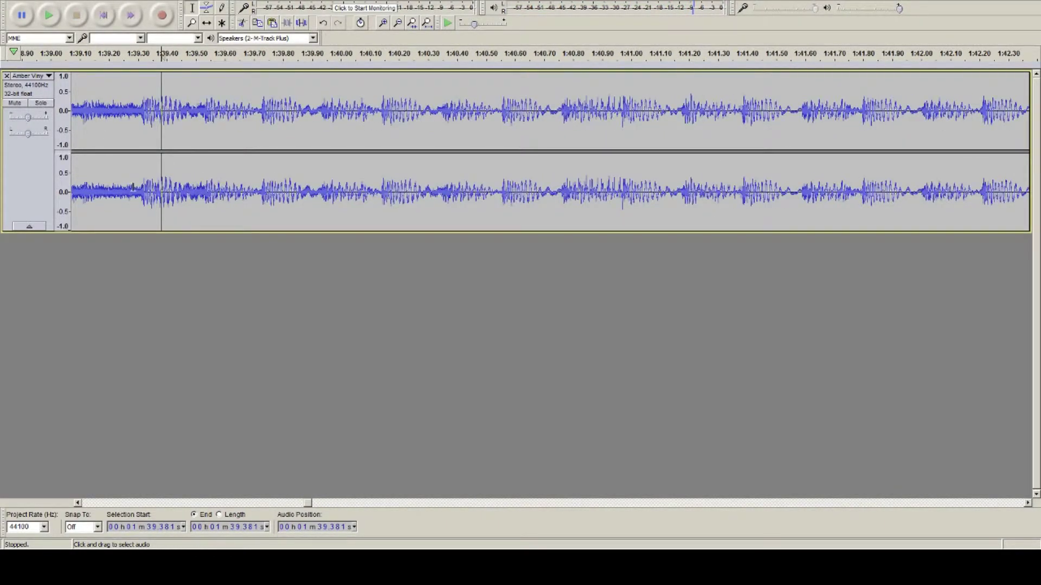
left_click(141, 187)
key("ctrl+1")
key("ctrl+1")
key("ctrl+1")
key("ctrl+1")
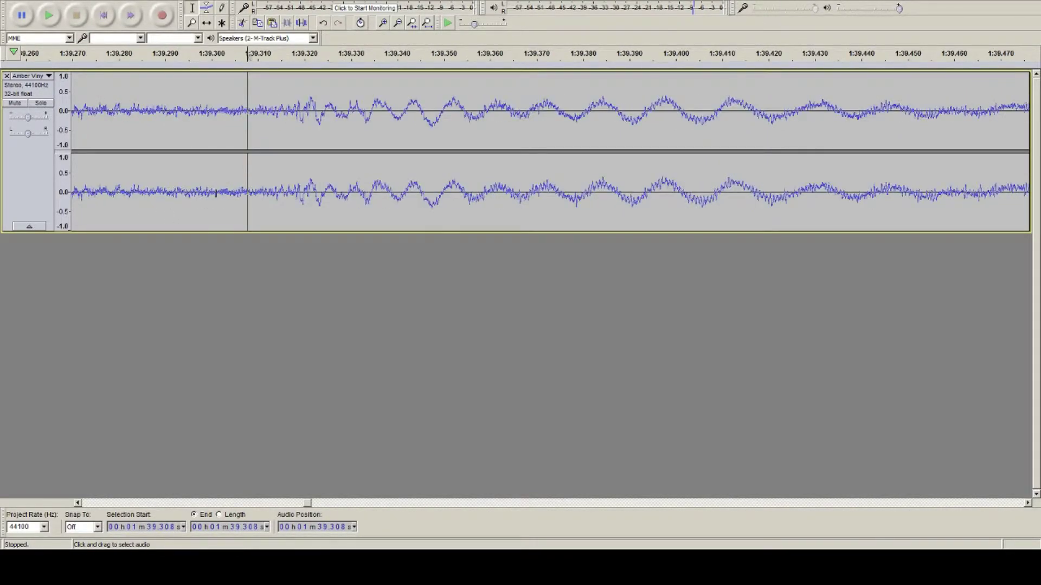
Compare the points just before and right on the beat onset by placing the cursor at 1:39.291 and 1:39.320.
key("ctrl+3")
key("ctrl+3")
key("ctrl+3")
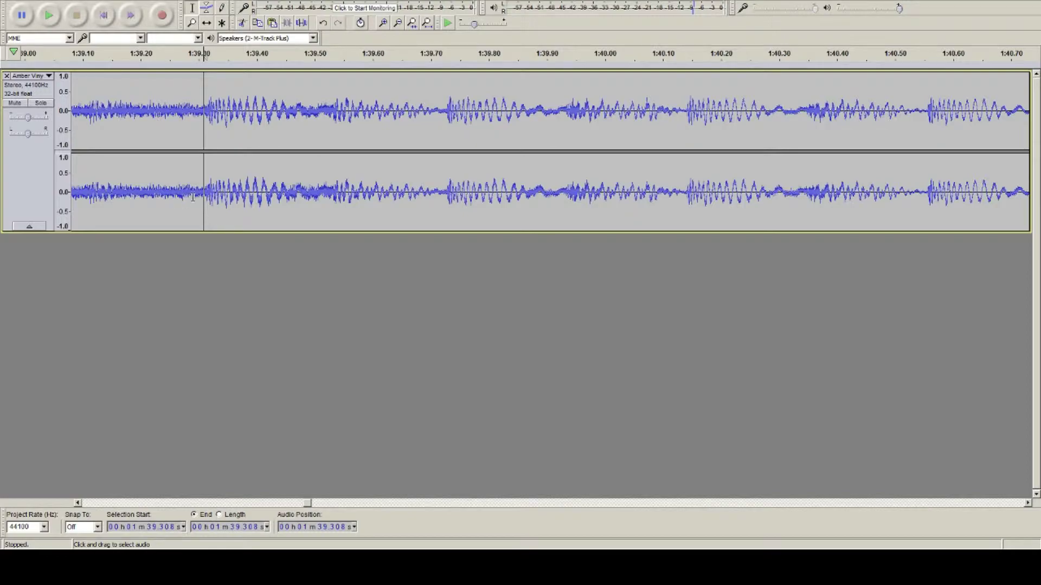
left_click(194, 193)
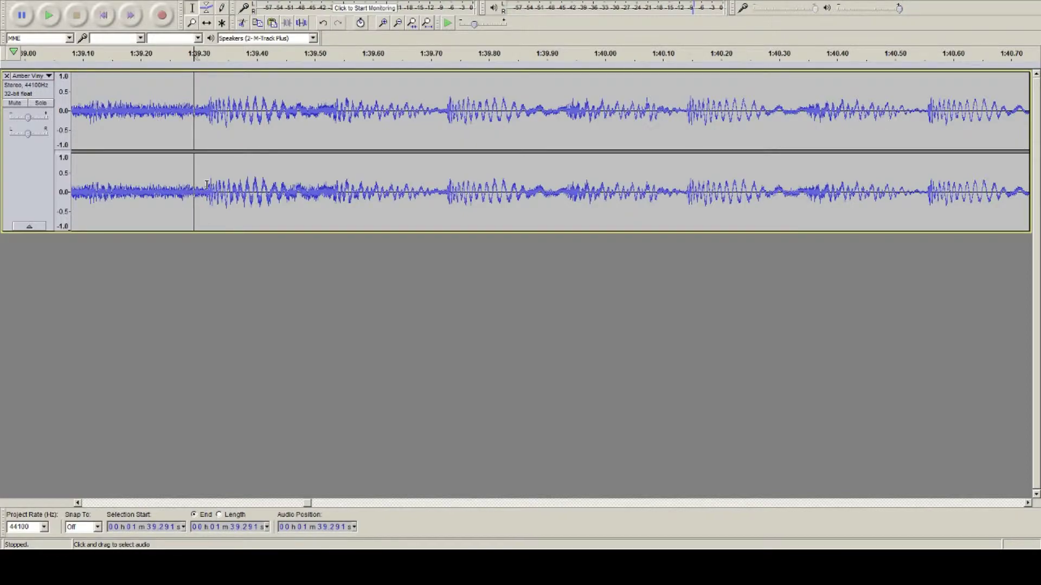
left_click(211, 183)
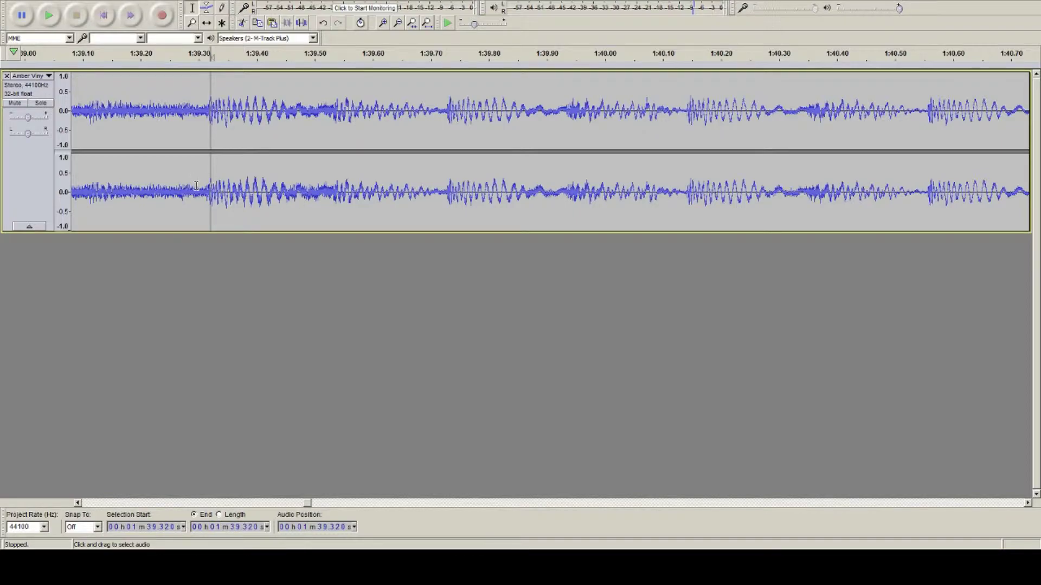
Play the lead-in from about 1:37.4 and stop with the cursor at the beat onset at about 1:39.3.
scroll(196, 185, "down", 3)
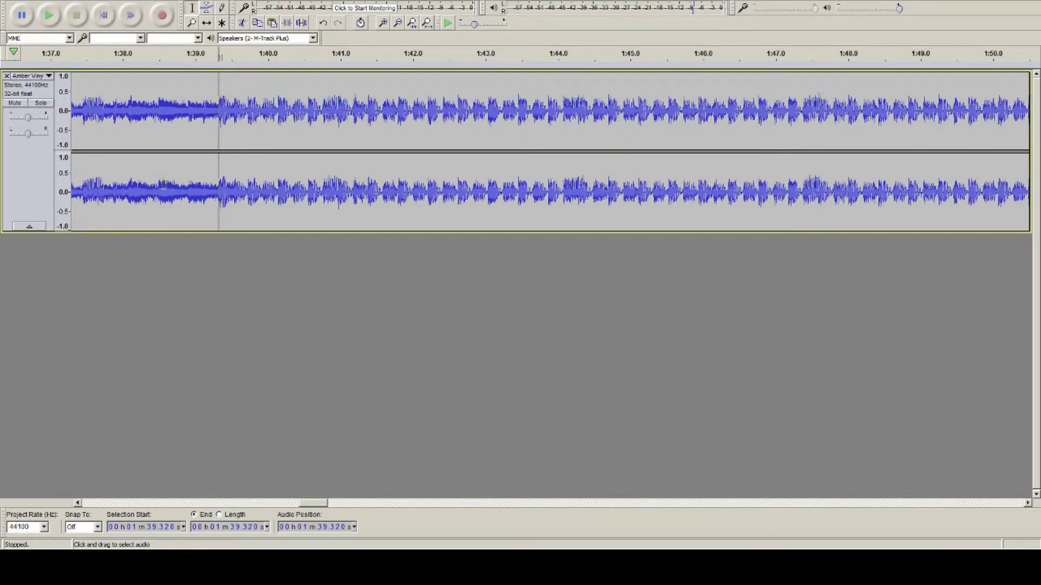
left_click(81, 179)
key("space")
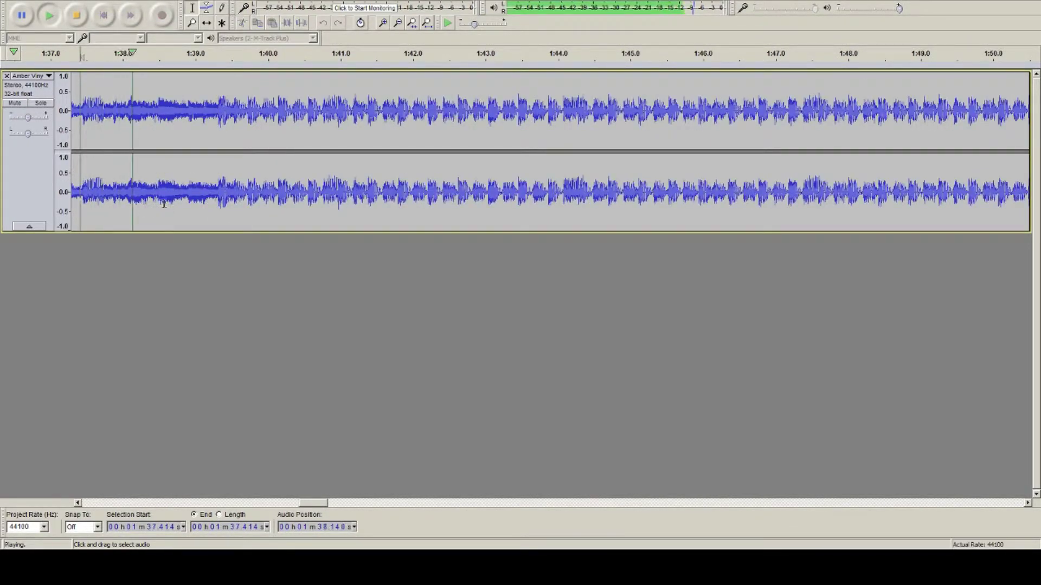
key("x")
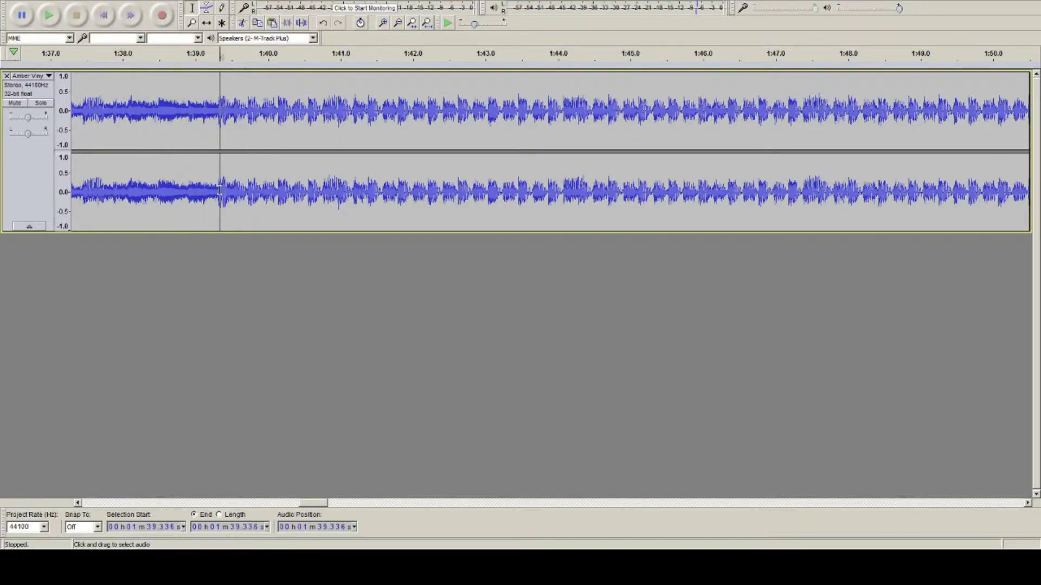
scroll(220, 195, "up", 3)
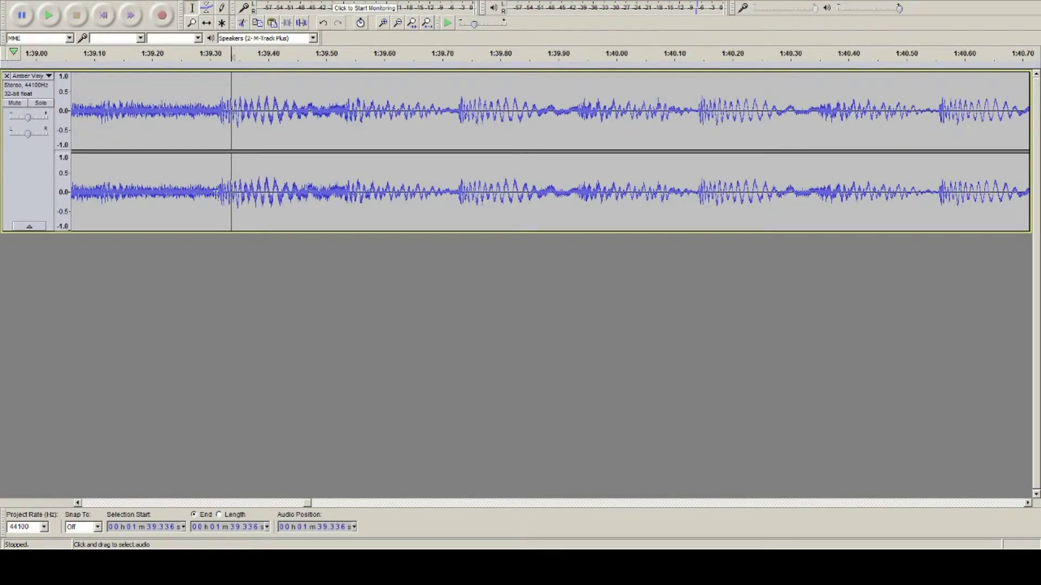
Delete the audio from the beat onset at 1:39.310 to a point inside the silent gap at about 2:24.
left_click_drag(217, 193, 1009, 209)
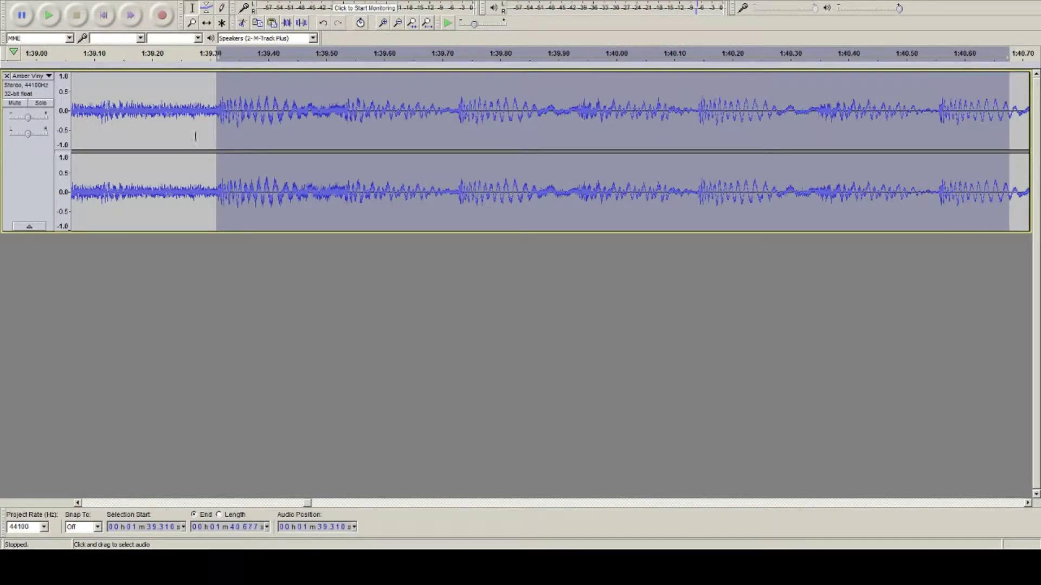
scroll(205, 138, "down", 4)
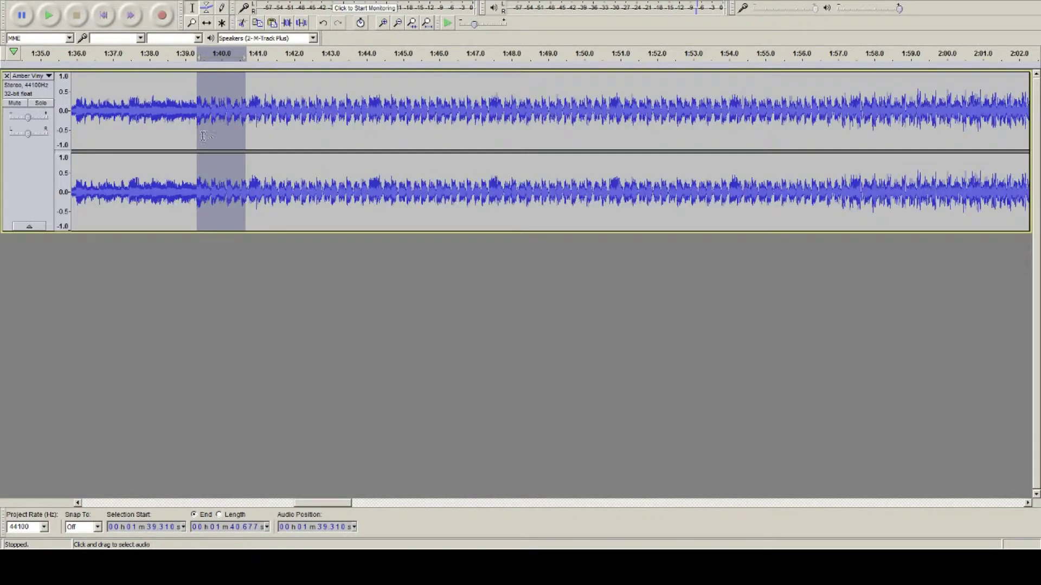
left_click_drag(238, 142, 787, 211)
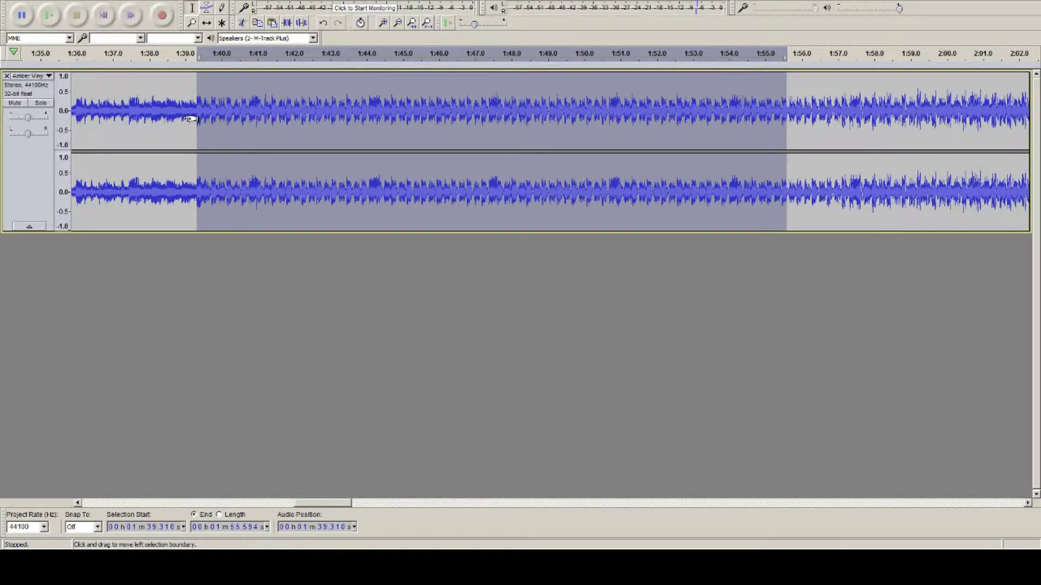
scroll(190, 114, "down", 4)
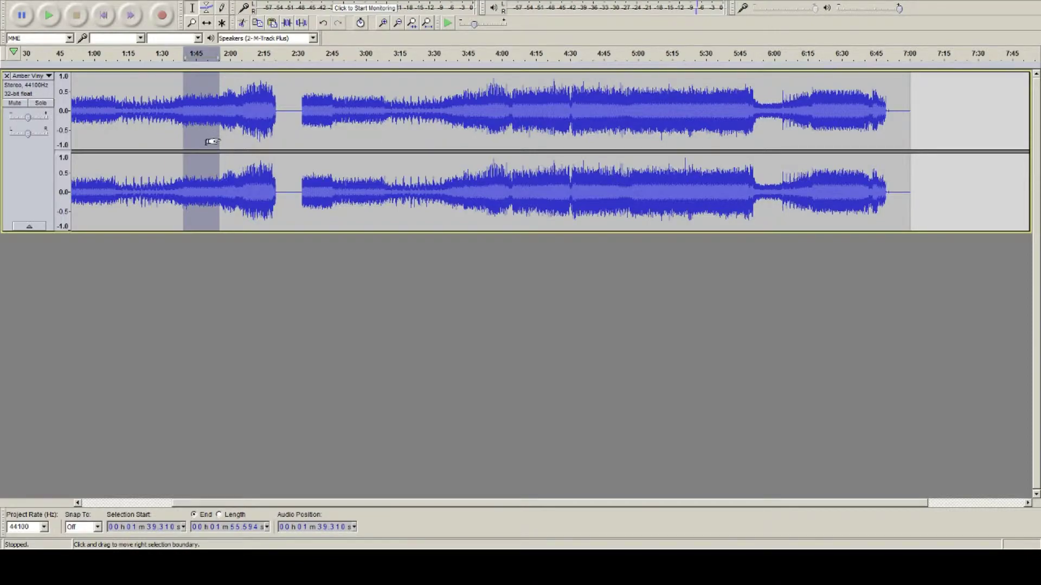
left_click_drag(219, 142, 271, 161)
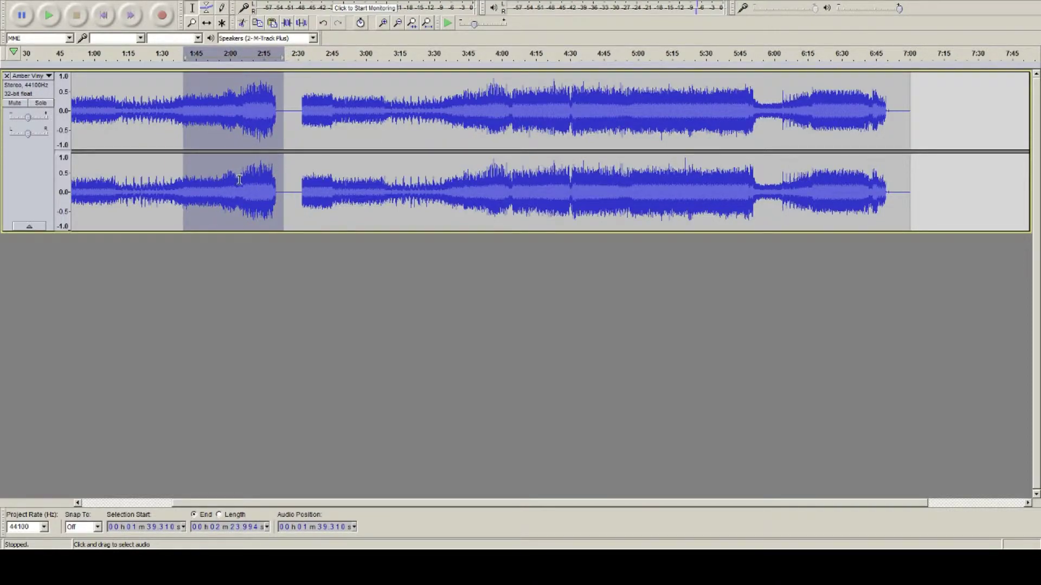
key("Delete")
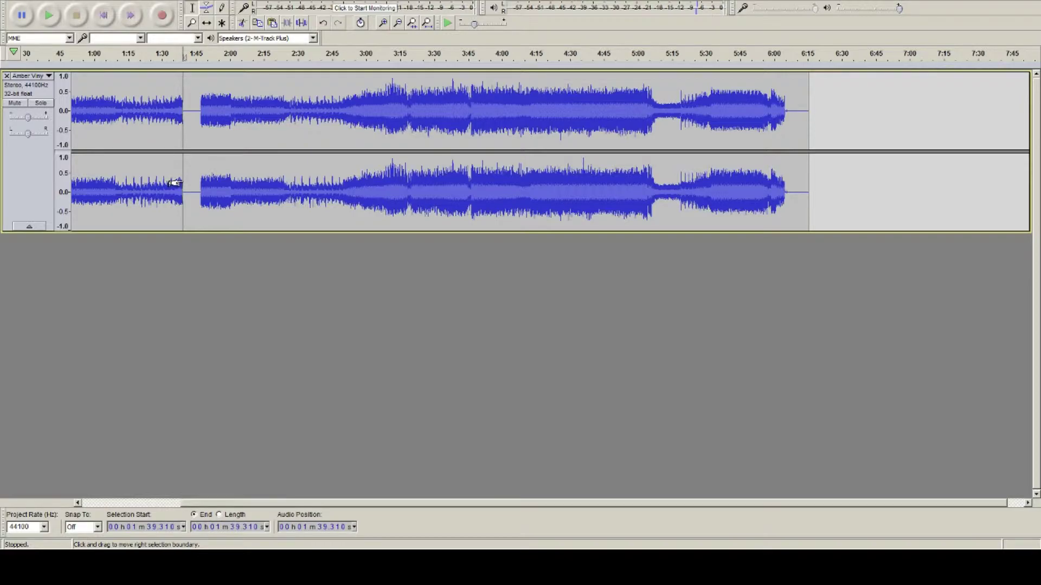
Listen to the new cut into silence from about 1:38.5 and from 1:37.2, and review the shortened track as a whole.
scroll(174, 183, "up", 4, "ctrl")
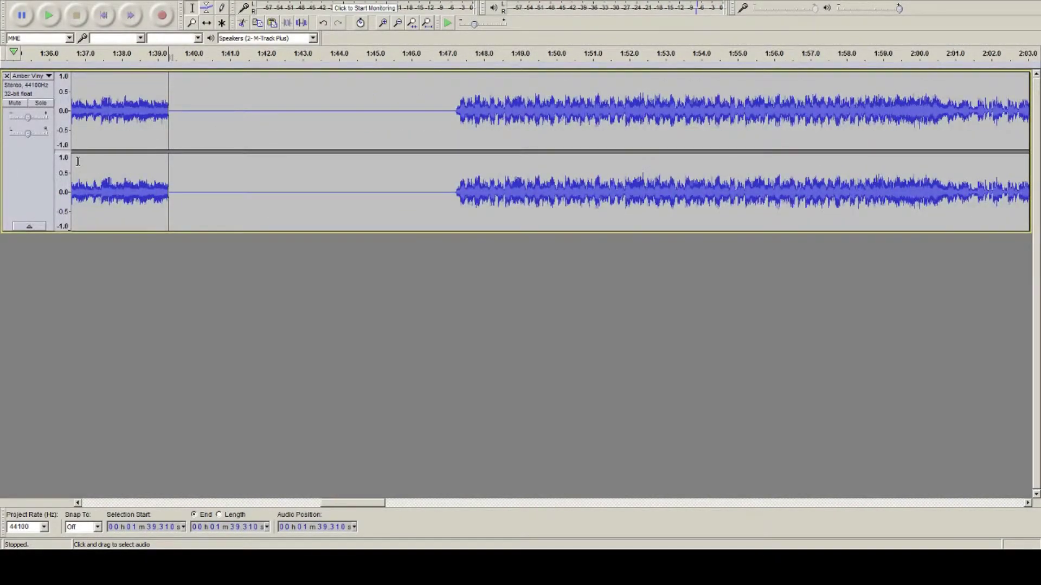
left_click(139, 176)
key("space")
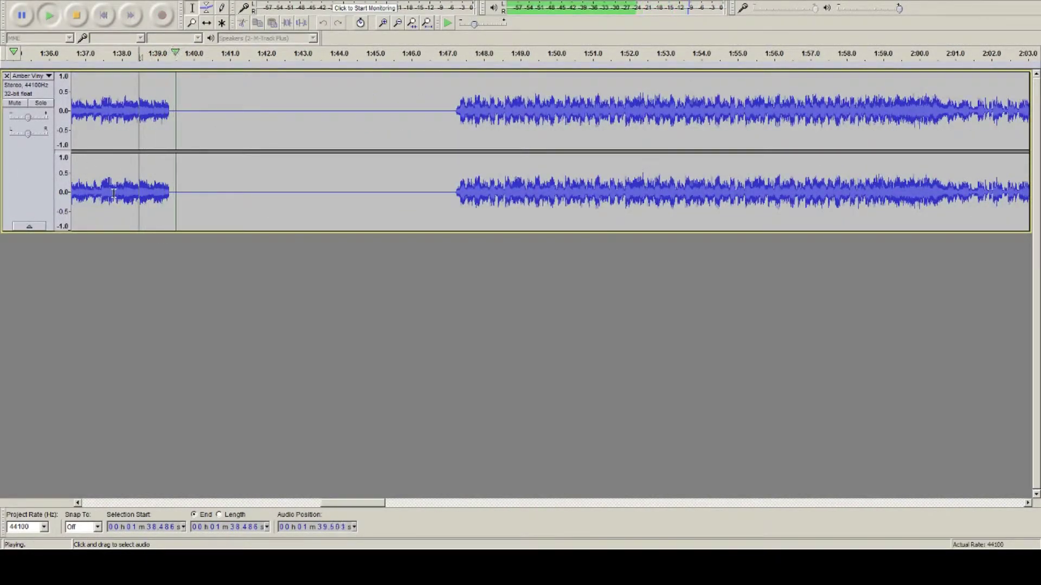
key("space")
left_click(93, 187)
key("space")
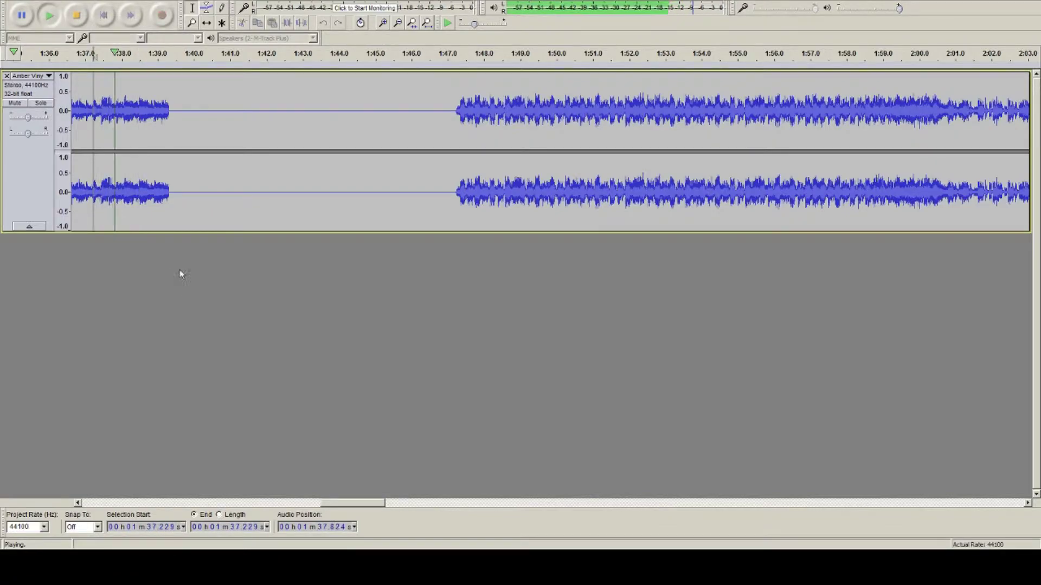
key("space")
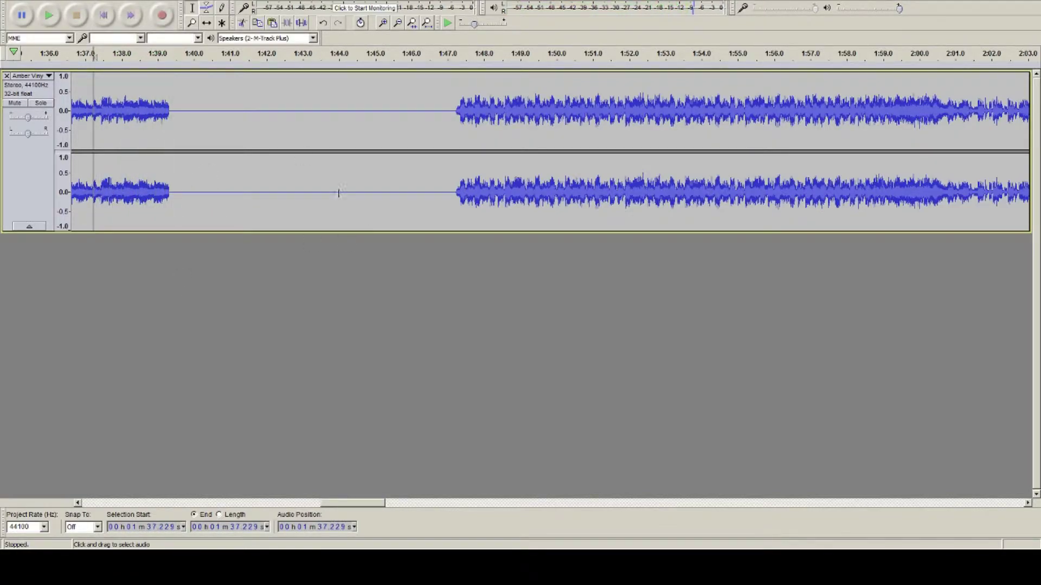
scroll(273, 148, "down", 3, "ctrl")
scroll(280, 157, "up", 1, "ctrl")
scroll(346, 172, "down", 2, "ctrl")
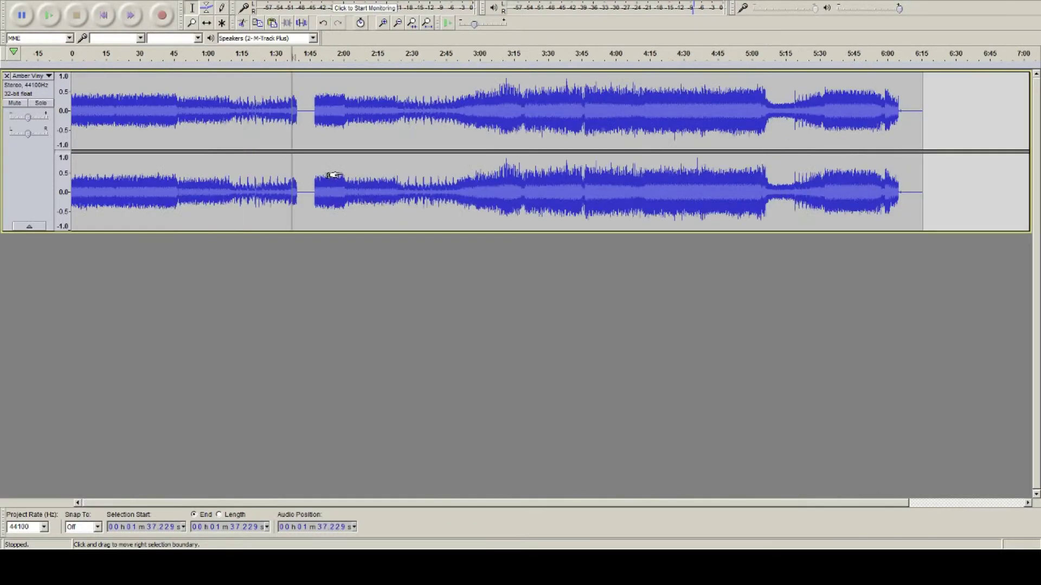
Listen to the music after the silent gap from about 1:58.9, 2:23.8 and 2:44.1 to look for the matching passage.
left_click(347, 187)
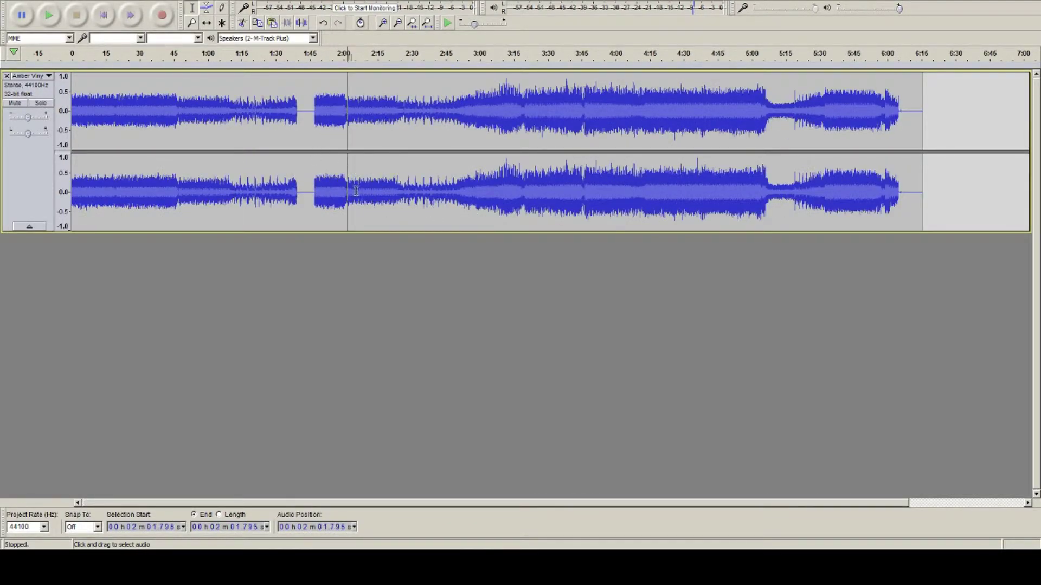
left_click(336, 187)
left_click(341, 187)
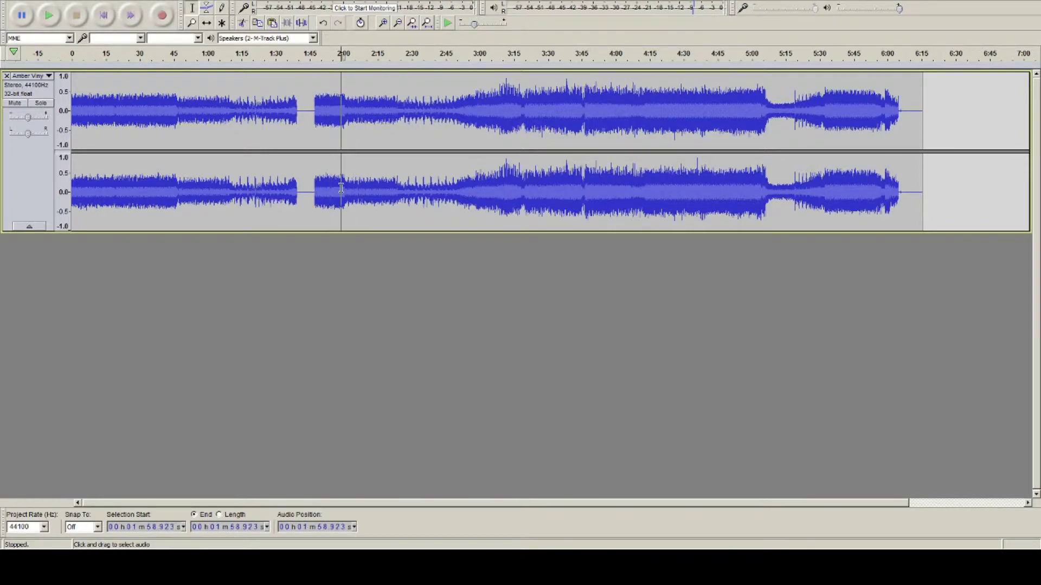
key("space")
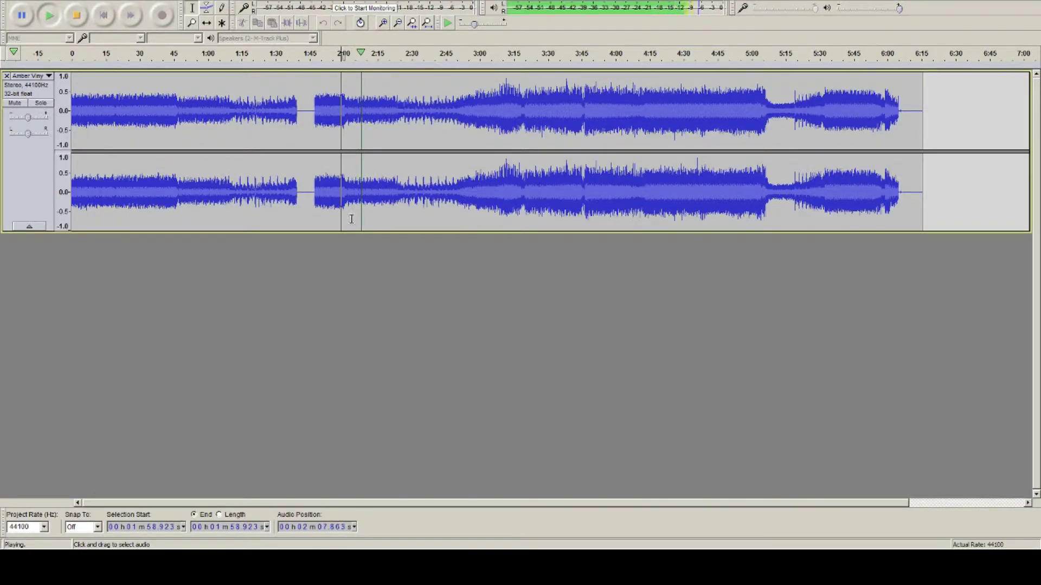
left_click(398, 190)
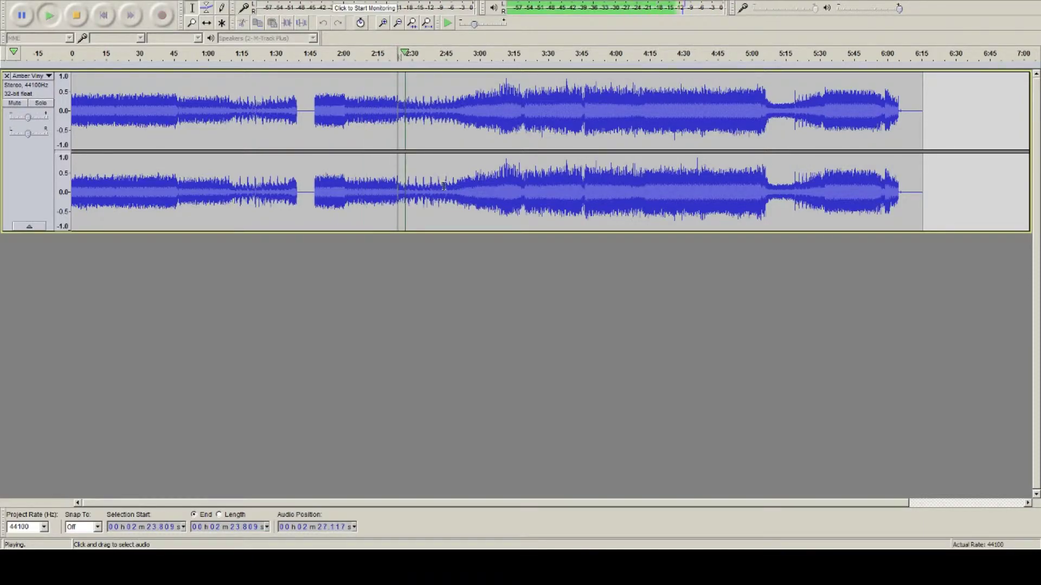
left_click(443, 187)
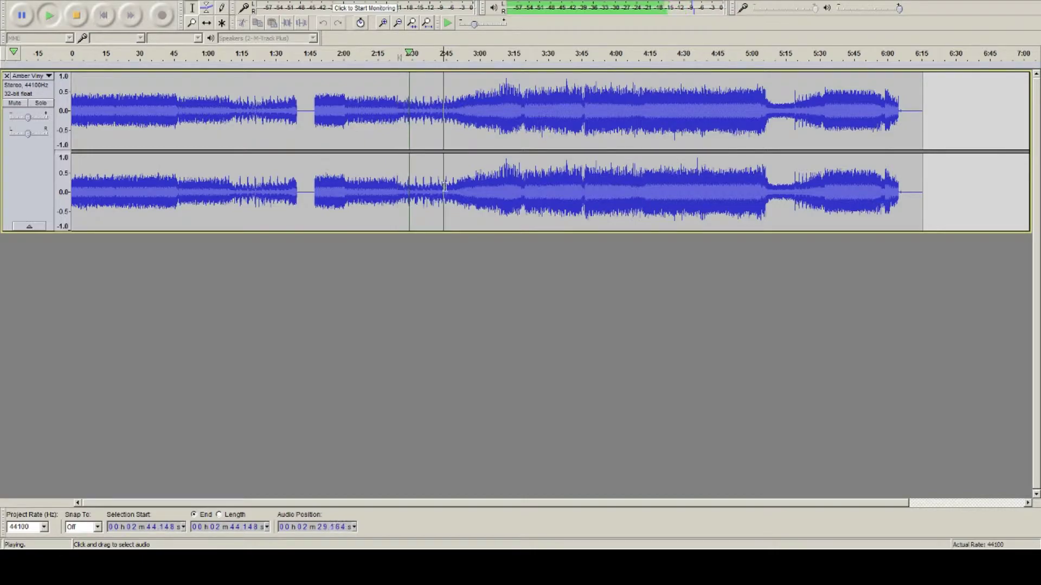
key("space")
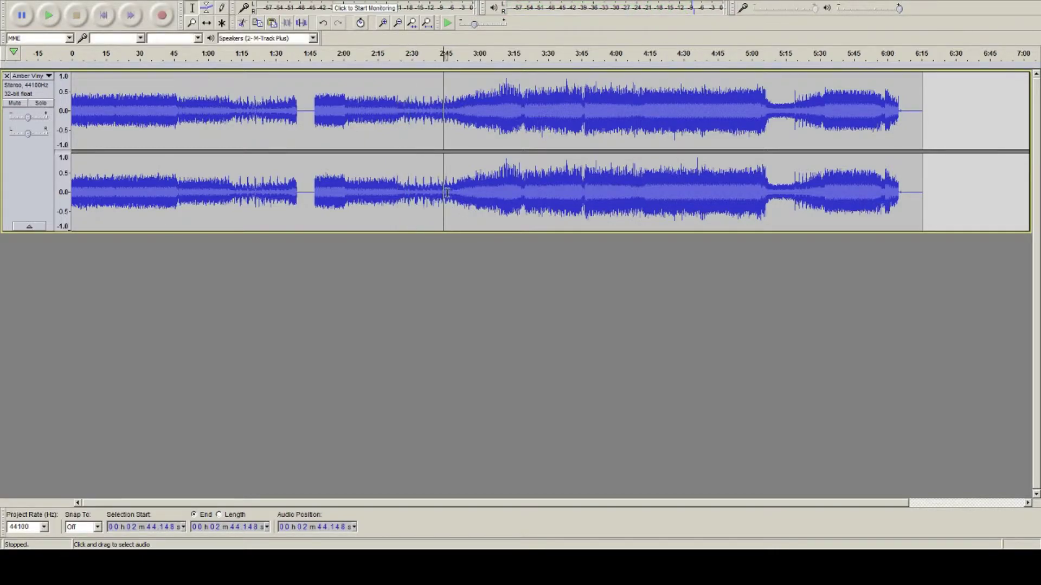
Play from 2:44.148 to the point where the beat comes in and place the cursor just before its onset at 2:53.551.
key("space")
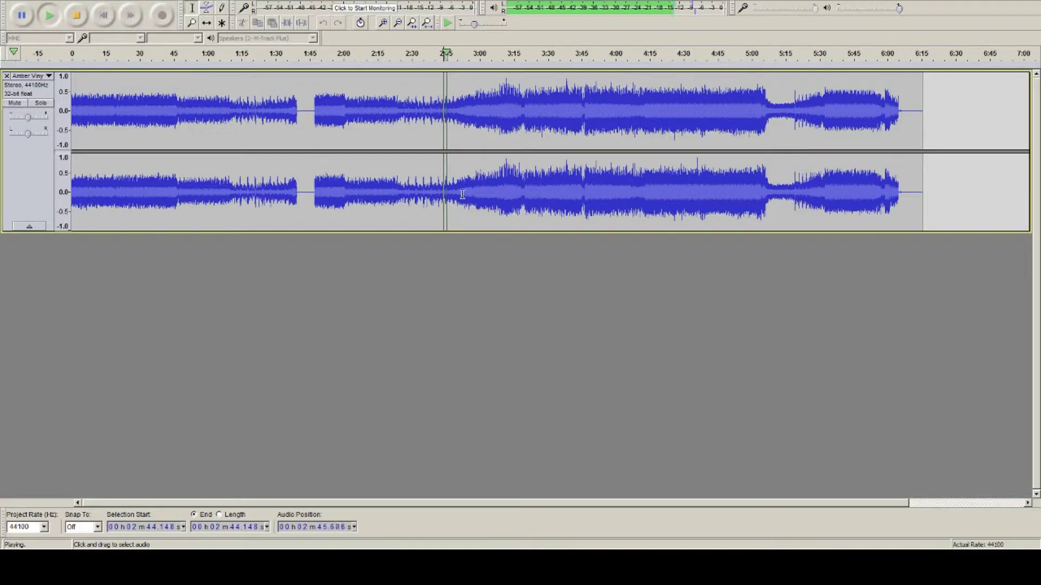
scroll(462, 195, "up", 2)
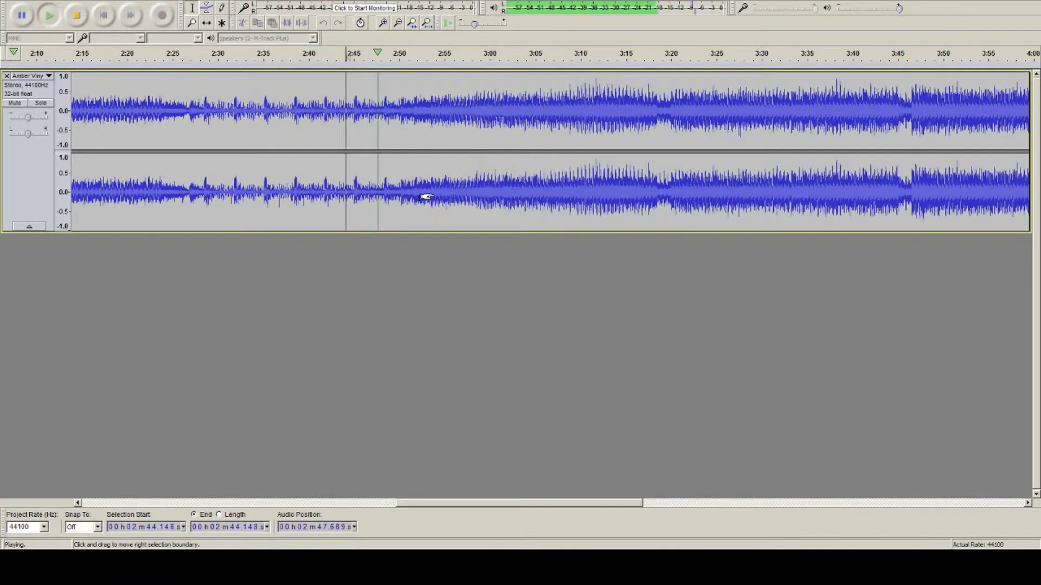
scroll(408, 203, "up", 3)
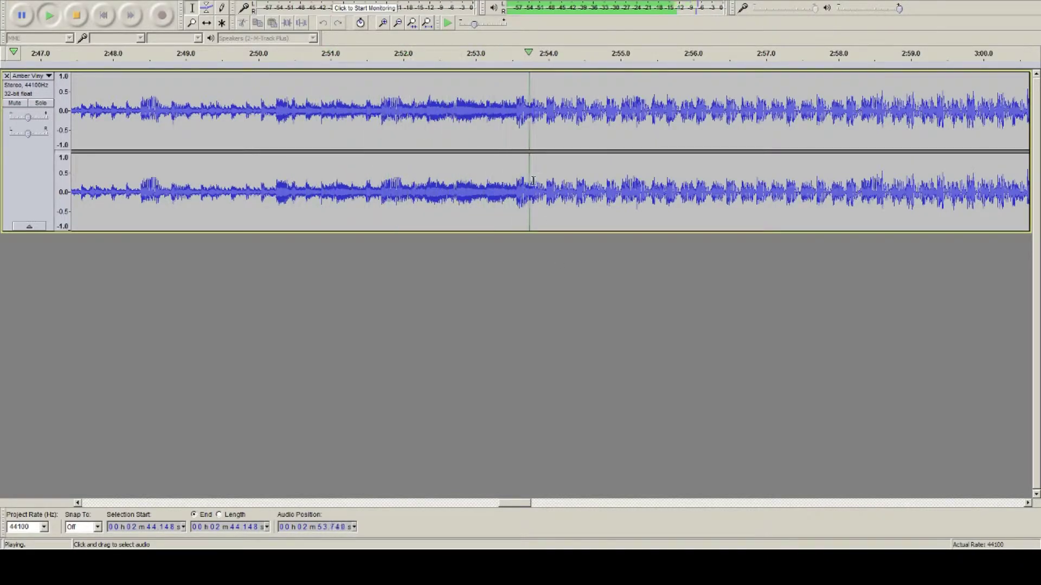
key("space")
left_click(517, 192)
key("ctrl+1")
key("ctrl+1")
key("ctrl+1")
key("ctrl+1")
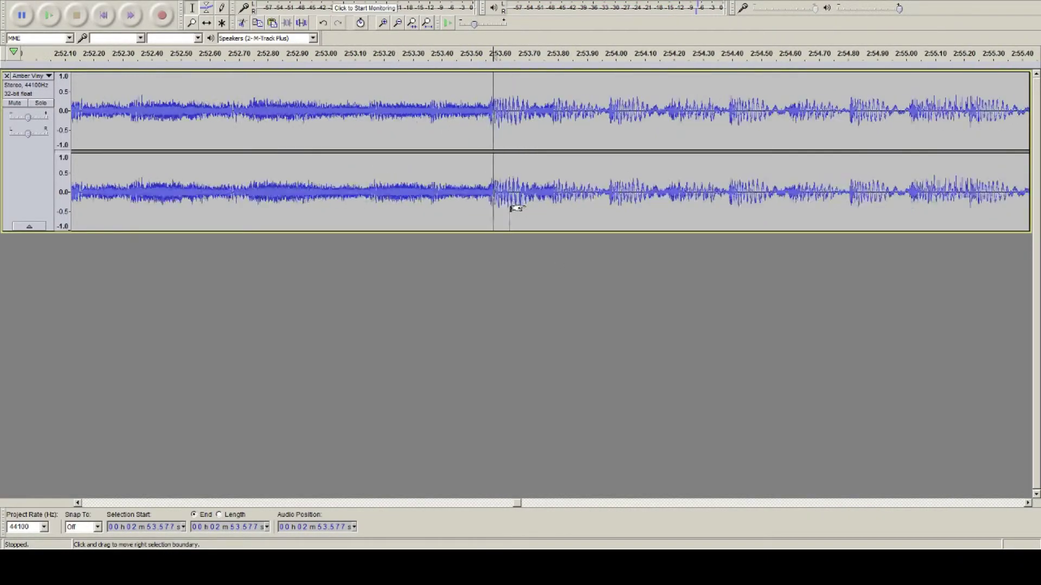
key("ctrl+1")
key("ctrl+1")
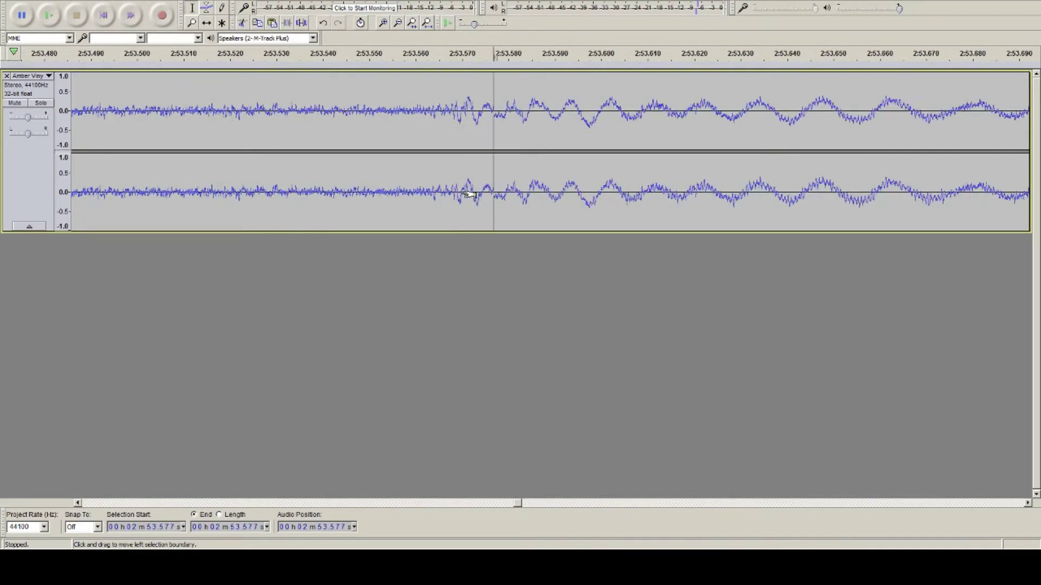
left_click(377, 191)
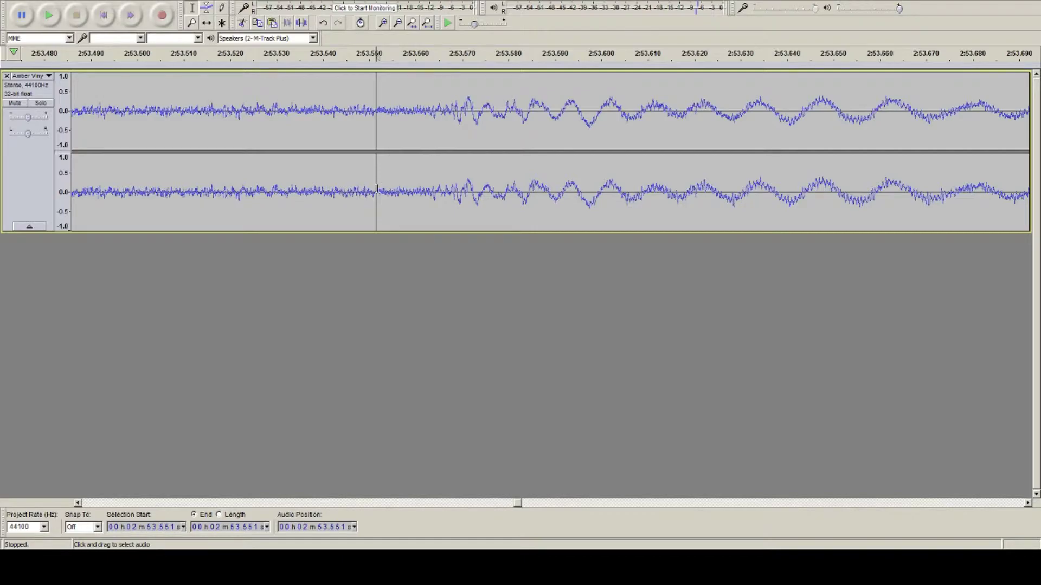
Delete the audio from inside the silent gap at about 1:44.447 up to the point before the beat onset at 2:53.551.
left_click_drag(368, 192, 313, 136)
scroll(271, 130, "down", 1)
scroll(219, 144, "down", 7)
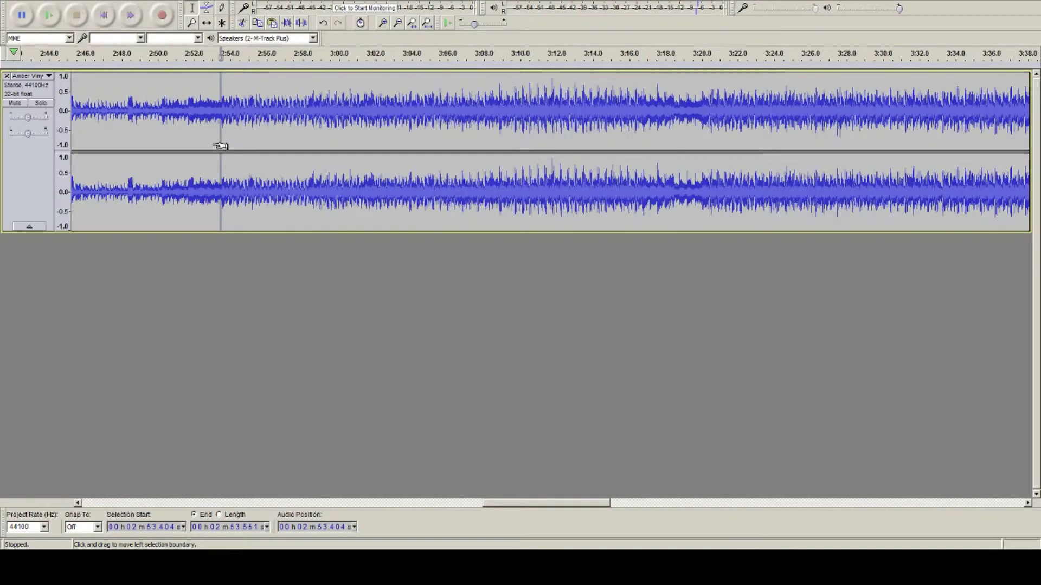
left_click_drag(227, 142, 213, 161)
scroll(188, 163, "down", 4)
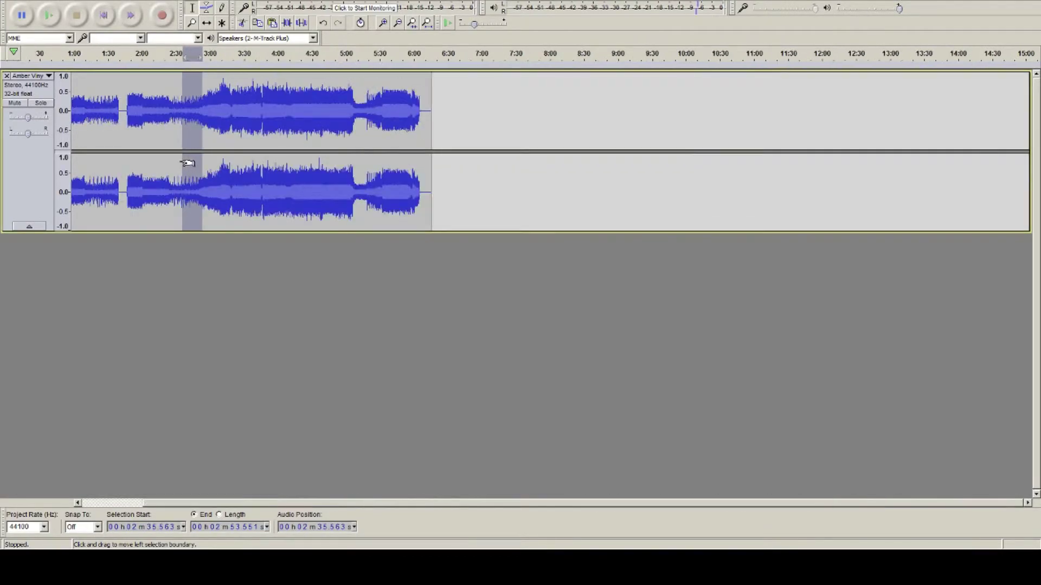
left_click_drag(184, 144, 132, 151)
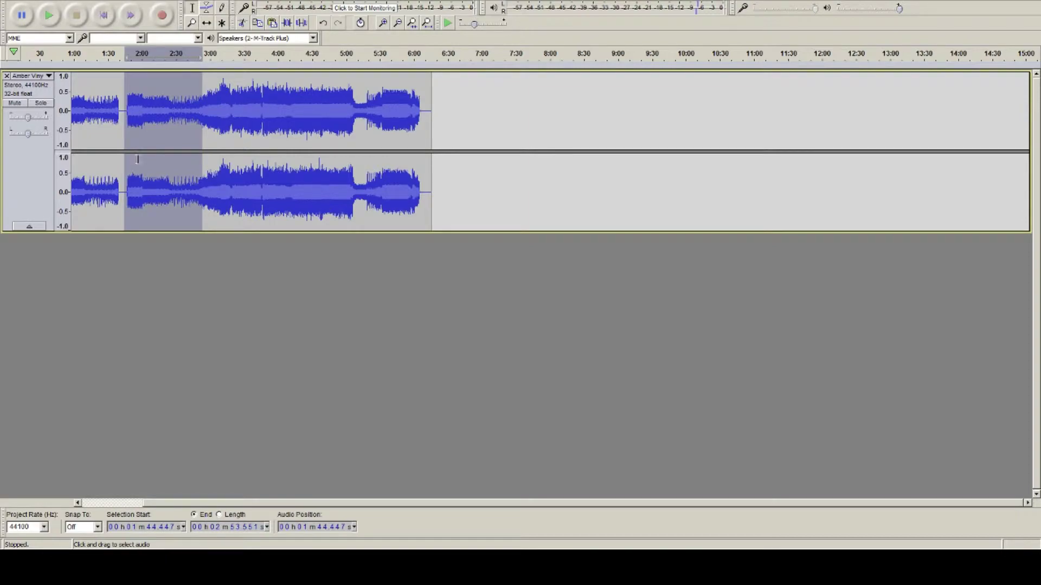
key("Delete")
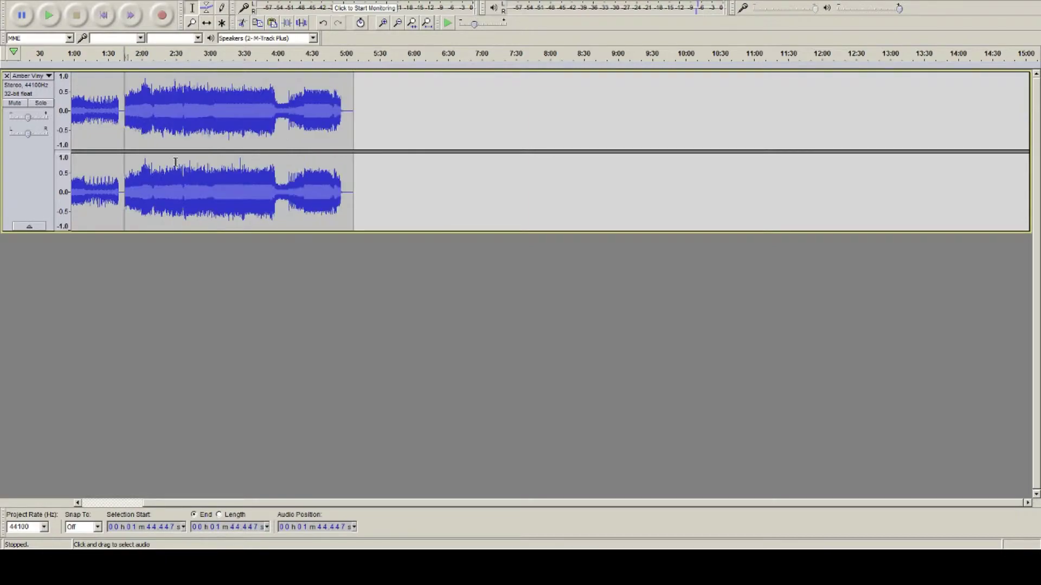
Listen to the end of the audio before the gap from 1:38.091 and to its restart after the gap from 1:44.297.
left_click(118, 191)
key("ctrl+1")
key("ctrl+1")
key("ctrl+1")
key("ctrl+1")
key("ctrl+1")
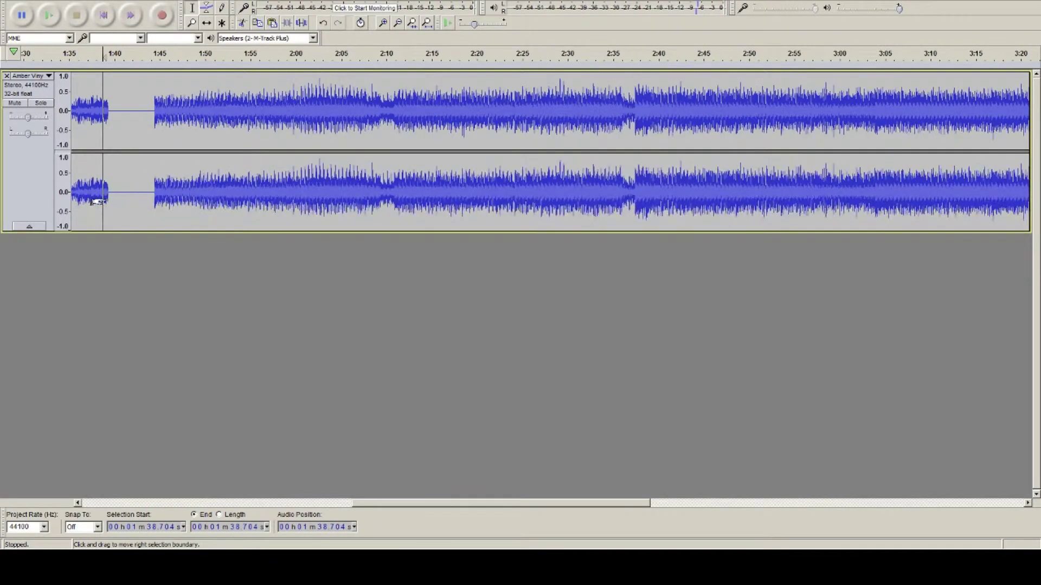
left_click(77, 184)
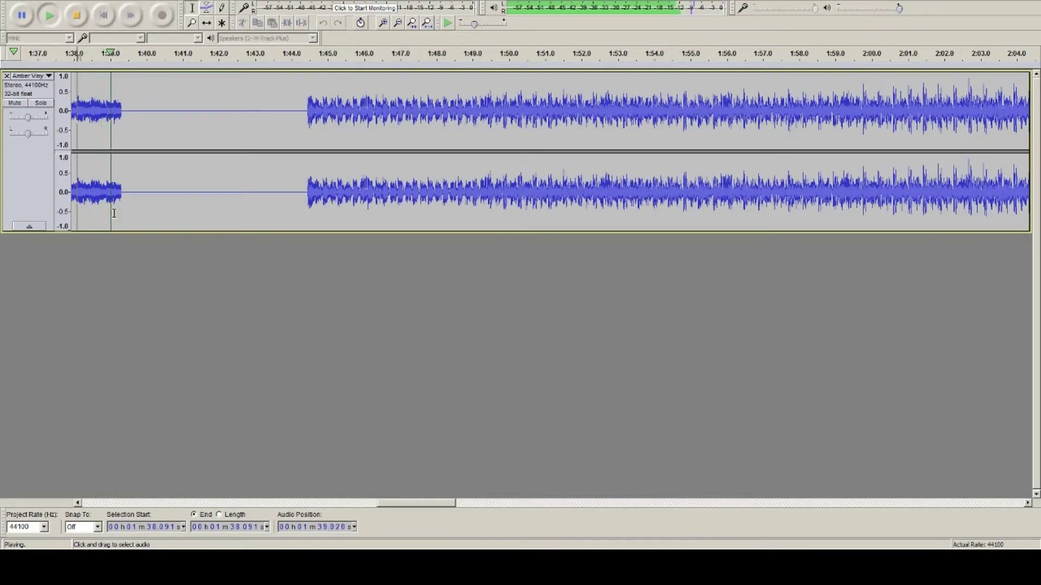
key("space")
left_click(301, 186)
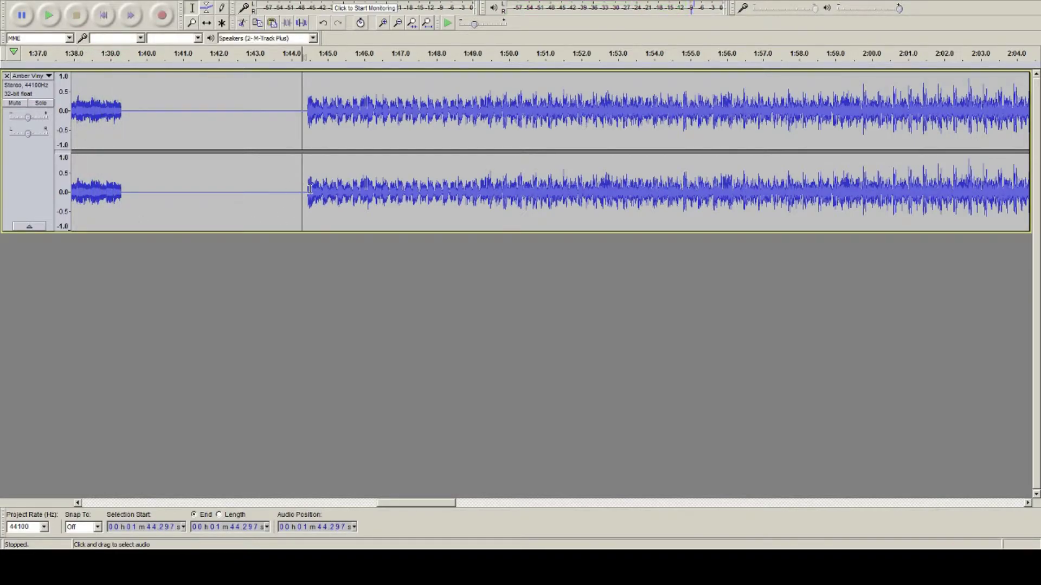
key("space")
key("space")
Place the cursor exactly where the audio before the silent gap ends, at 1:39.310.
scroll(135, 197, "up", 6, "ctrl")
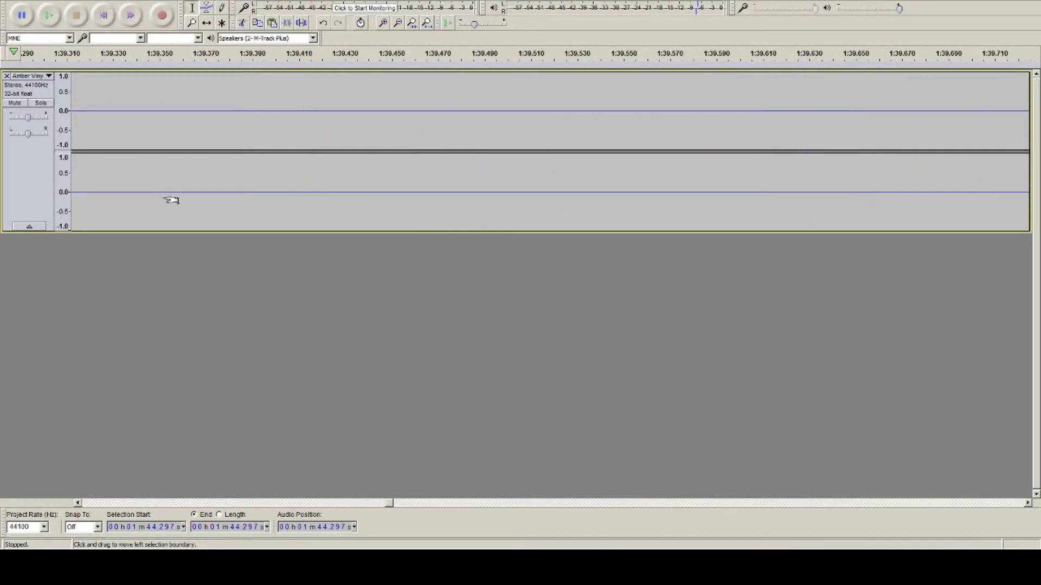
scroll(141, 194, "down", 1, "ctrl")
left_click(123, 193)
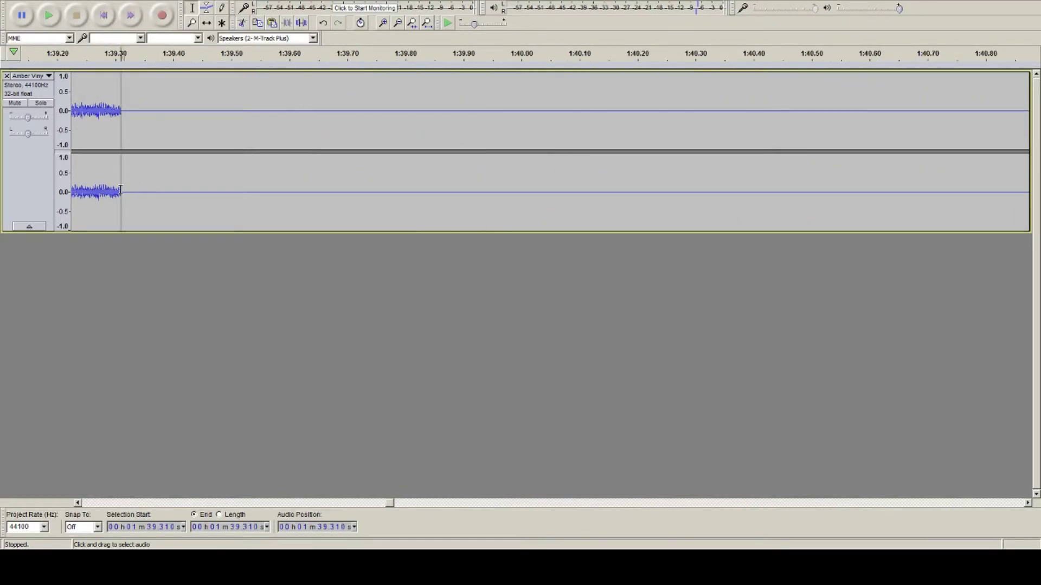
scroll(126, 193, "up", 7, "ctrl")
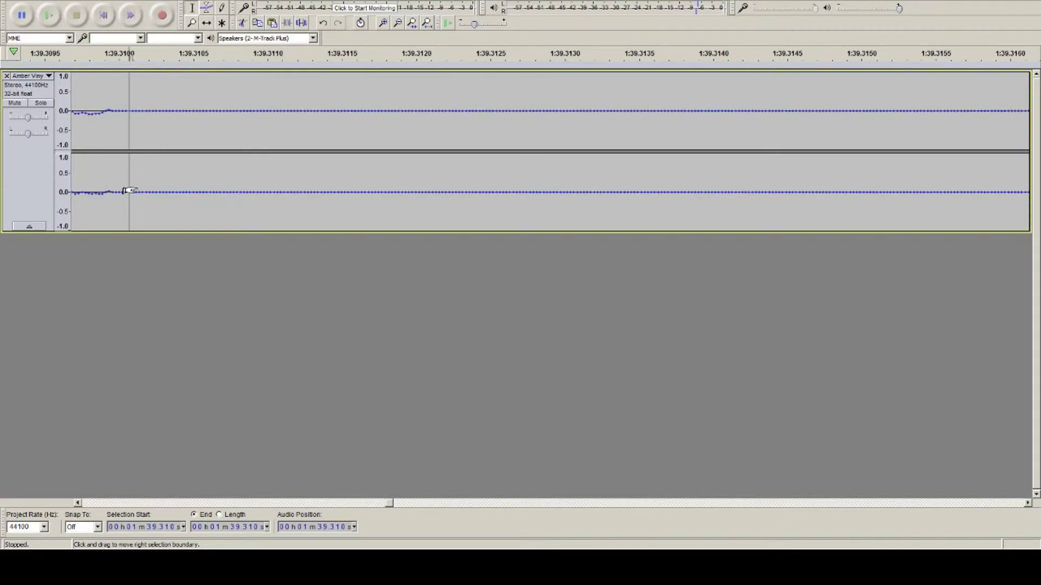
scroll(125, 197, "down", 3, "ctrl")
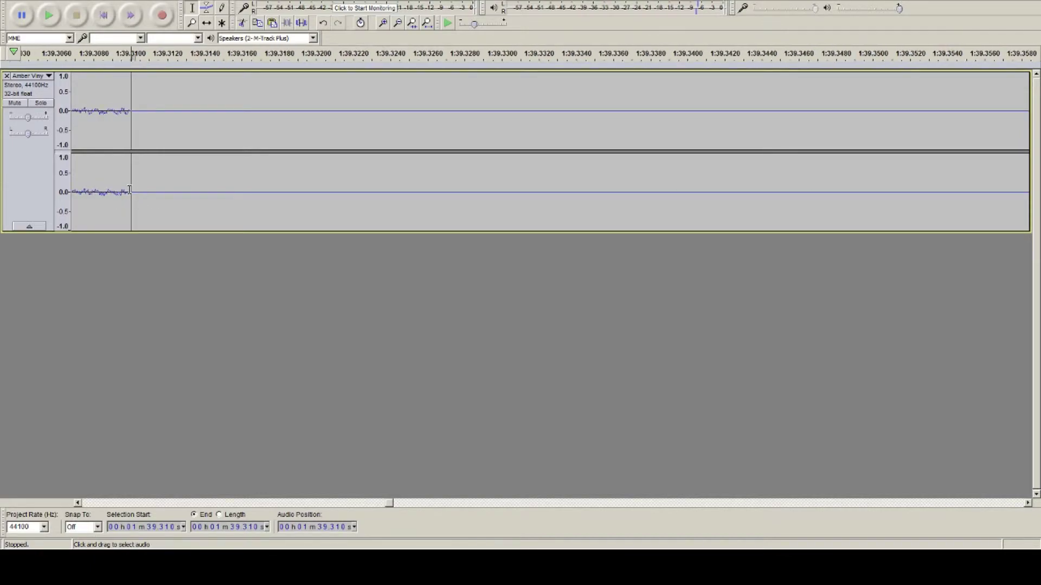
Select the silent gap from the end of the audio at 1:39.310 to just before the music restarts at 1:44.445.
left_click_drag(129, 190, 1001, 244)
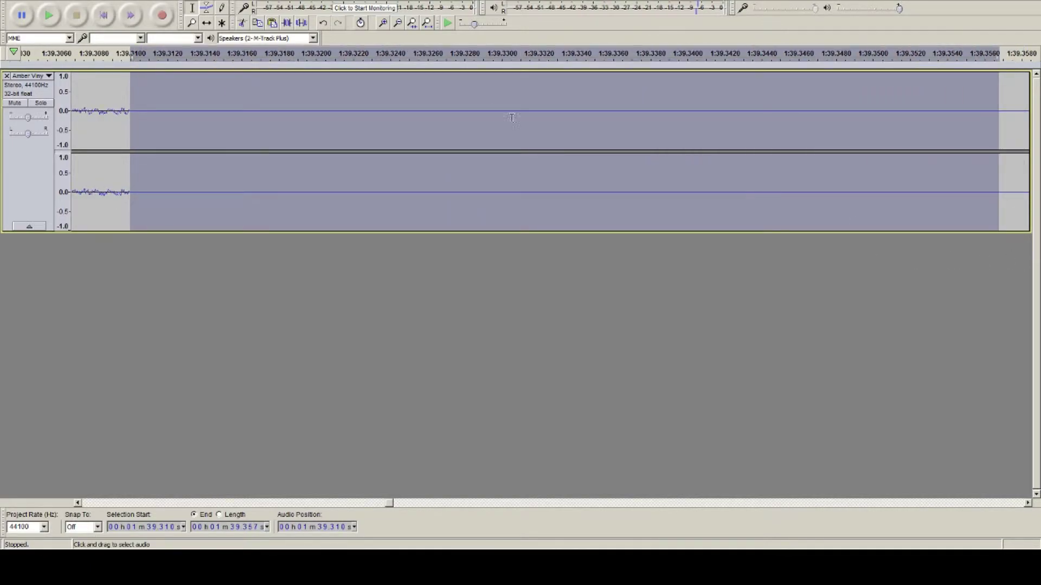
scroll(252, 133, "down", 6, "ctrl")
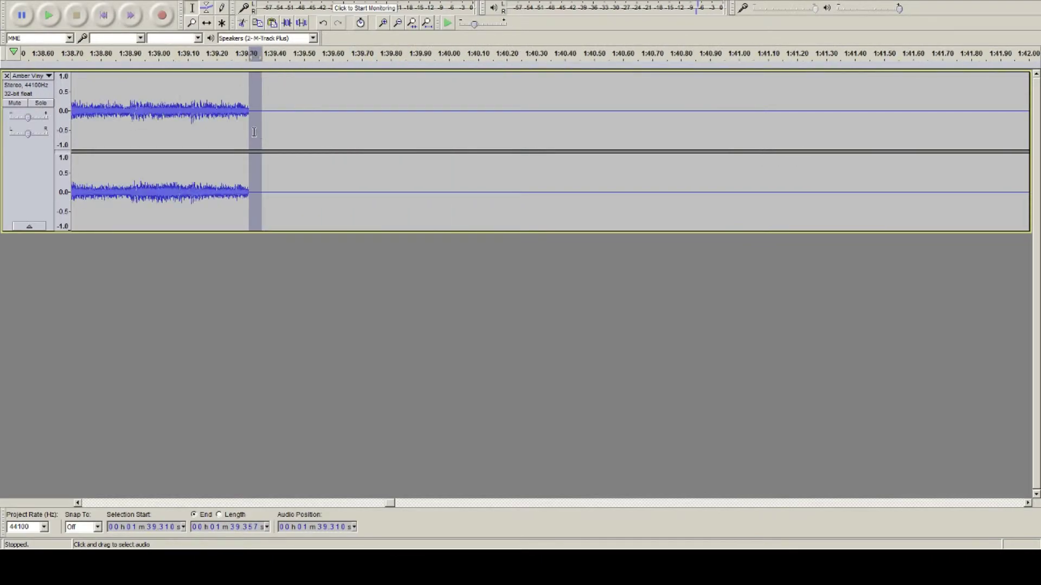
left_click_drag(253, 139, 1027, 135)
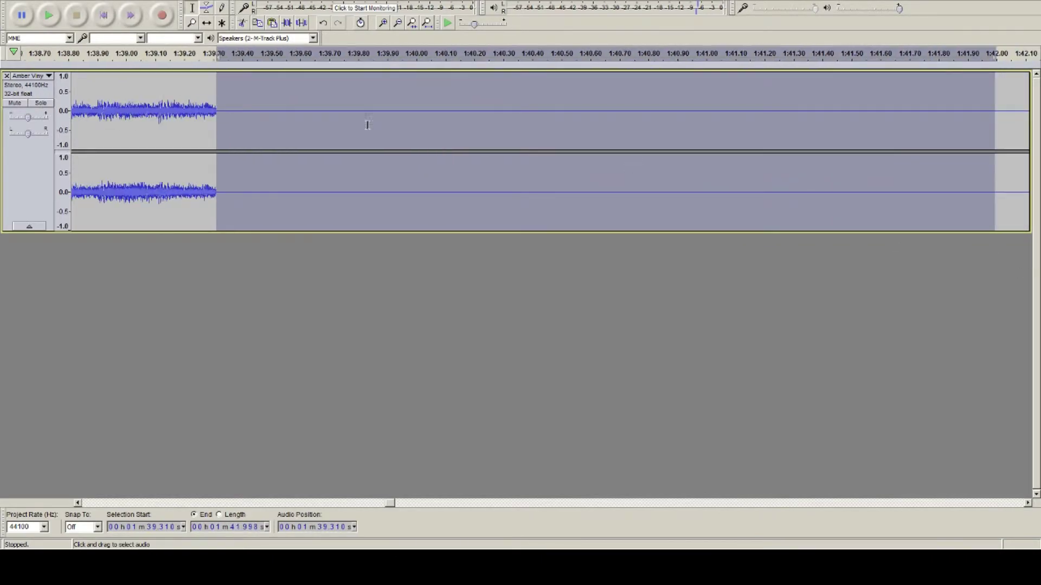
scroll(365, 120, "down", 4, "ctrl")
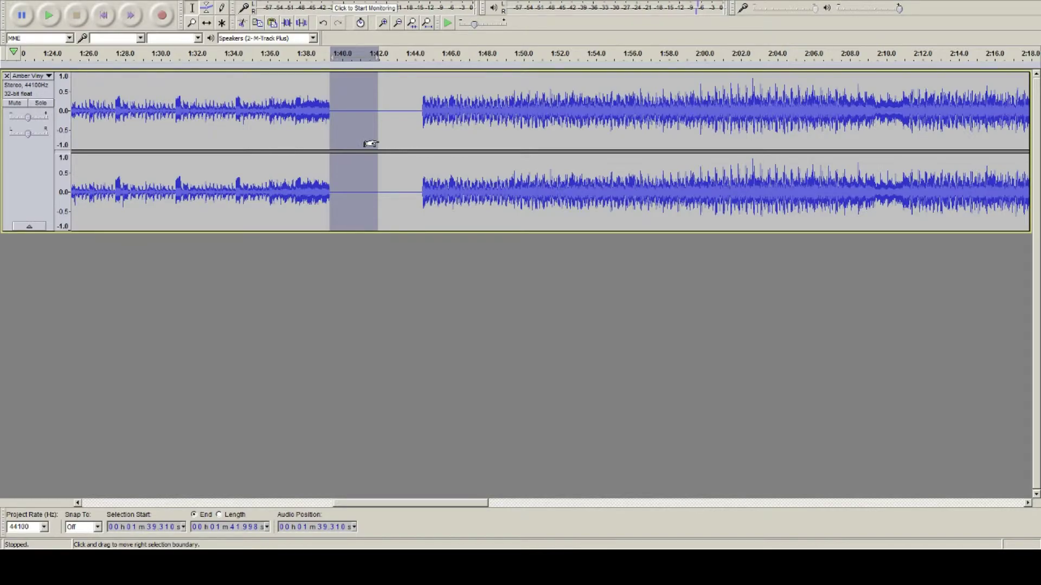
left_click_drag(370, 144, 417, 158)
key("ctrl+1")
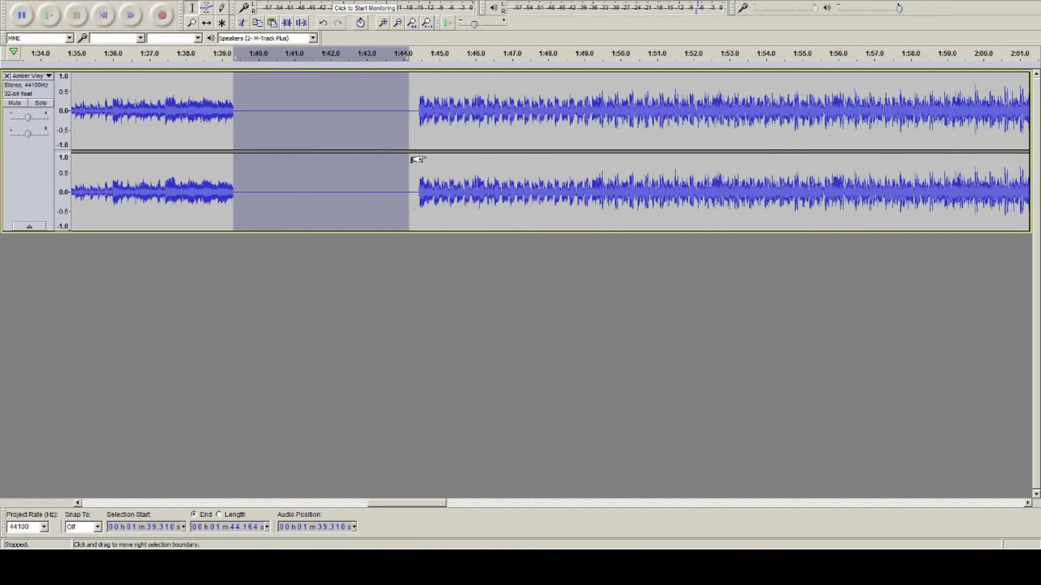
key("ctrl+1")
key("ctrl+1")
key("ctrl+1")
key("ctrl+1")
key("ctrl+1")
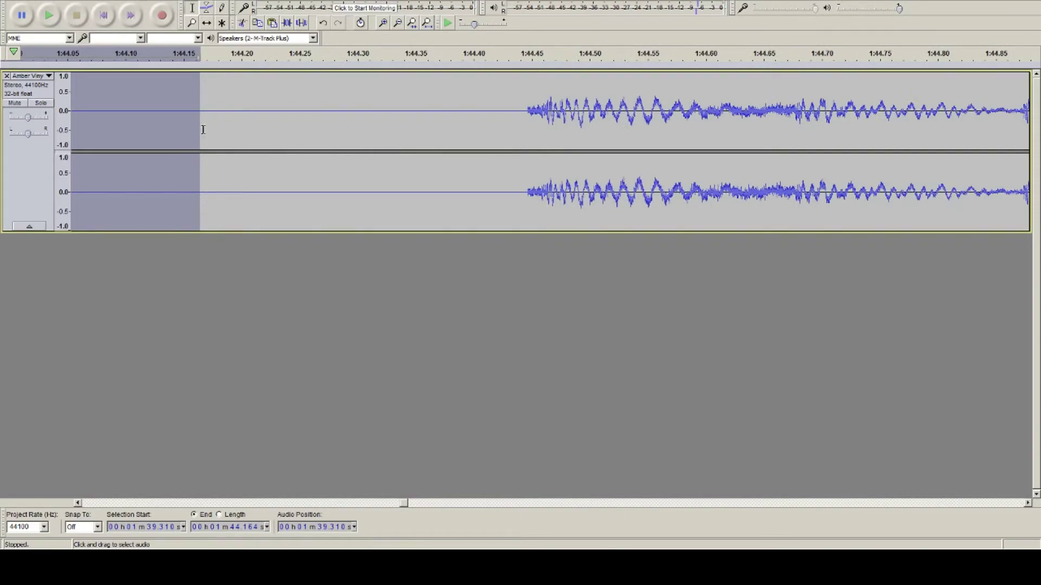
left_click_drag(192, 131, 517, 178)
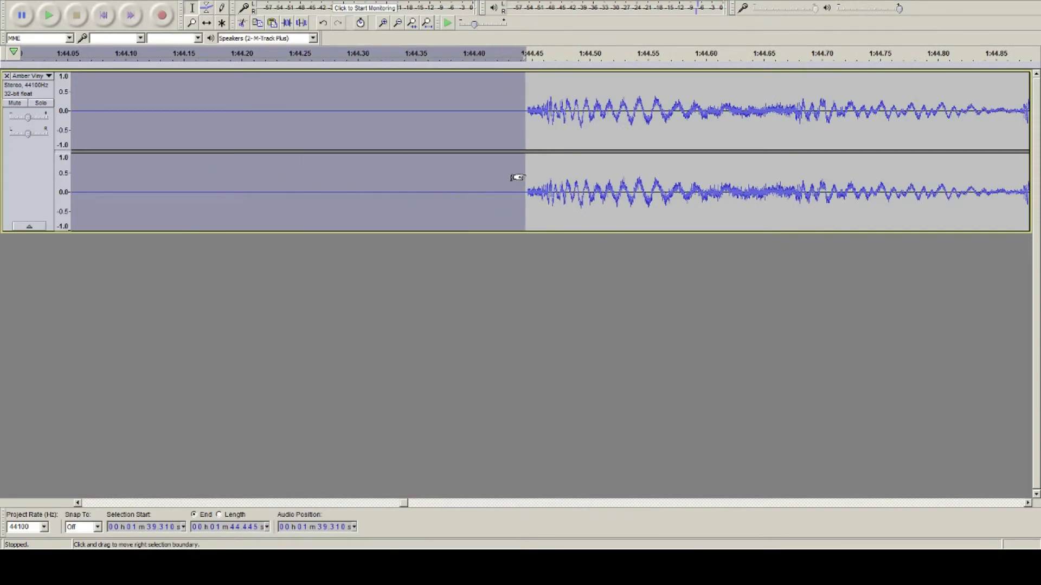
Extend the end of the silence selection to the exact start of the music at 1:44.447 and delete the selected gap.
key("ctrl+1")
key("ctrl+1")
key("ctrl+1")
key("ctrl+1")
key("ctrl+1")
key("ctrl+1")
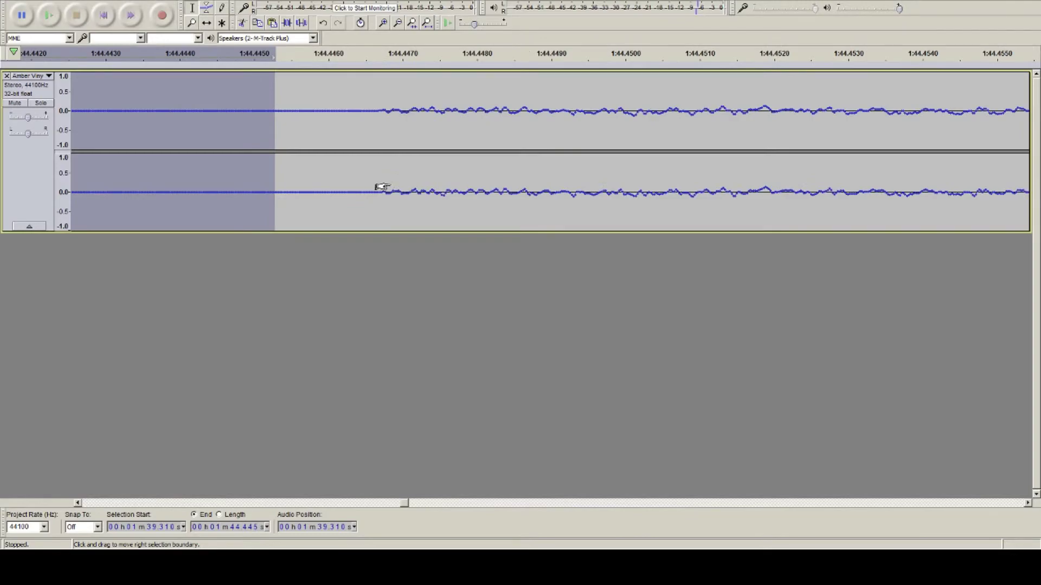
key("ctrl+1")
key("ctrl+3")
key("ctrl+3")
key("ctrl+3")
key("ctrl+3")
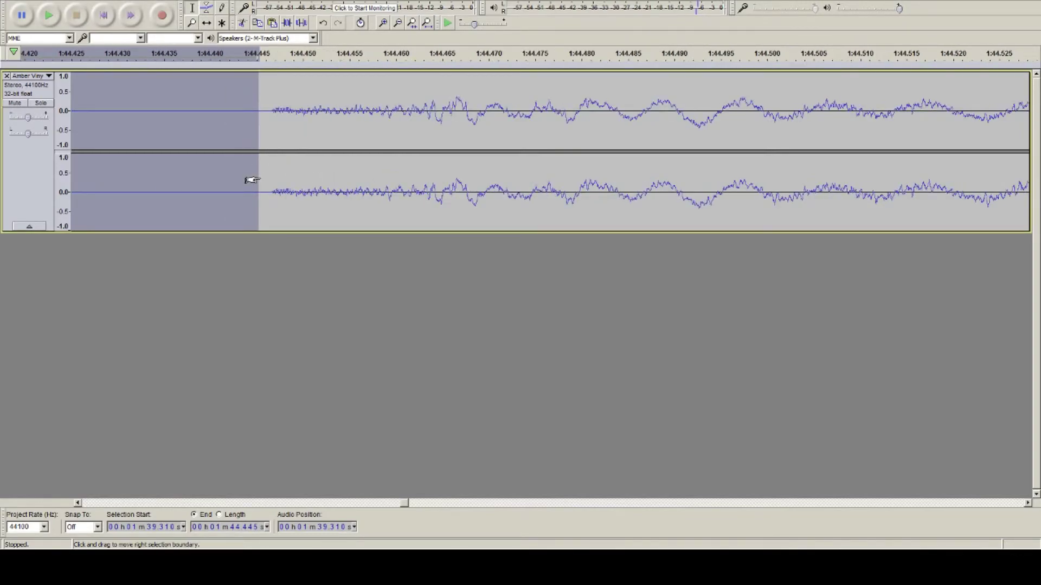
left_click_drag(248, 179, 264, 200)
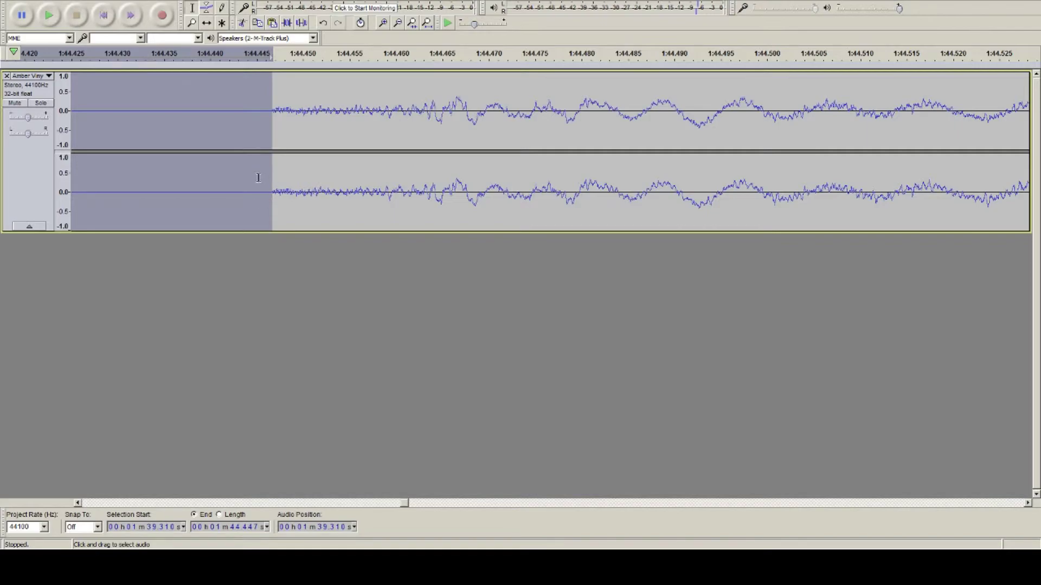
key("ctrl+3")
key("ctrl+3")
key("ctrl+3")
key("ctrl+3")
key("ctrl+3")
key("ctrl+3")
key("ctrl+3")
key("ctrl+3")
key("ctrl+3")
key("ctrl+3")
key("ctrl+3")
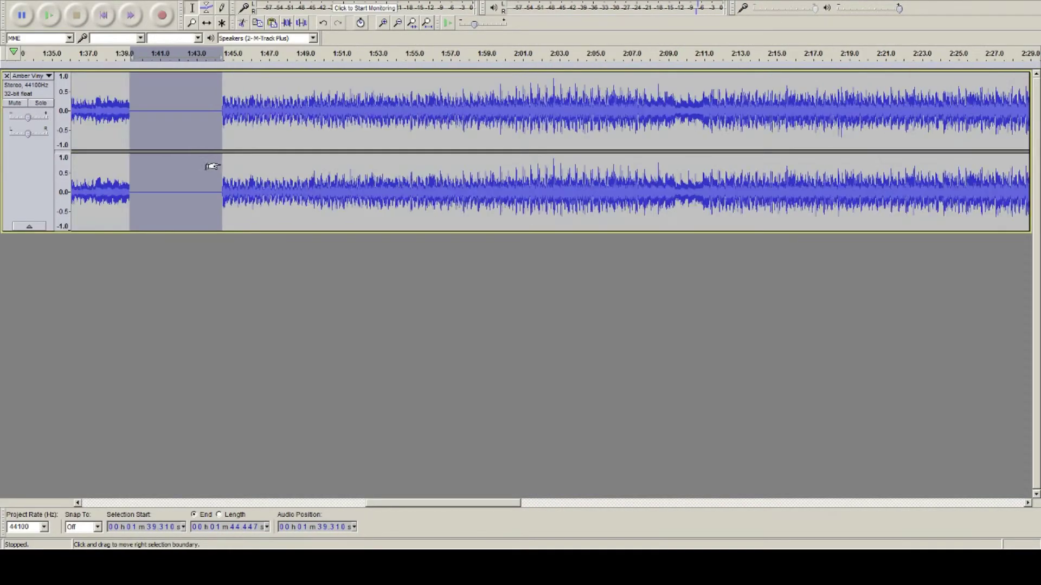
scroll(195, 169, "down", 1)
scroll(216, 167, "up", 3)
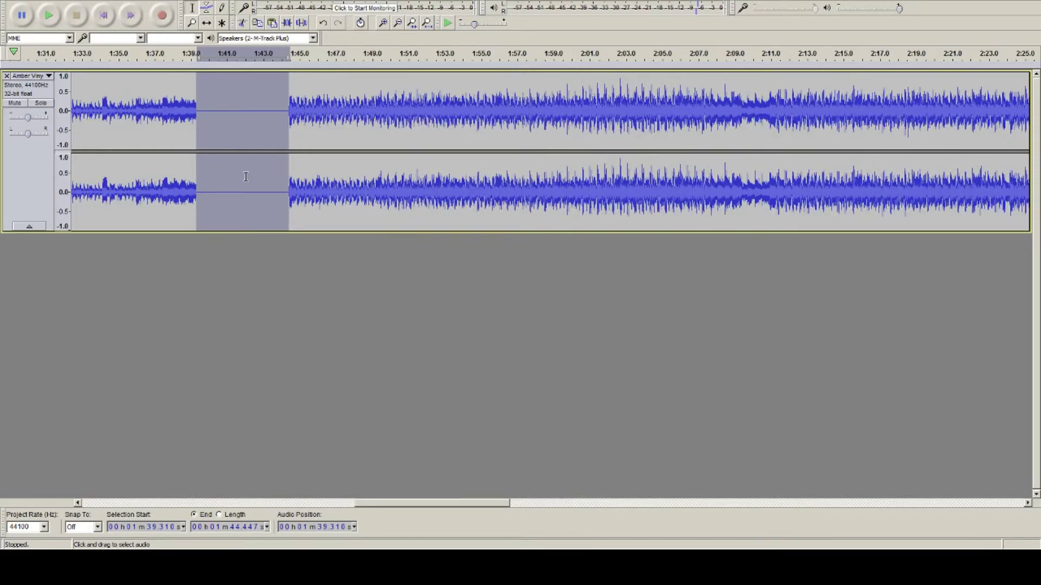
key("Delete")
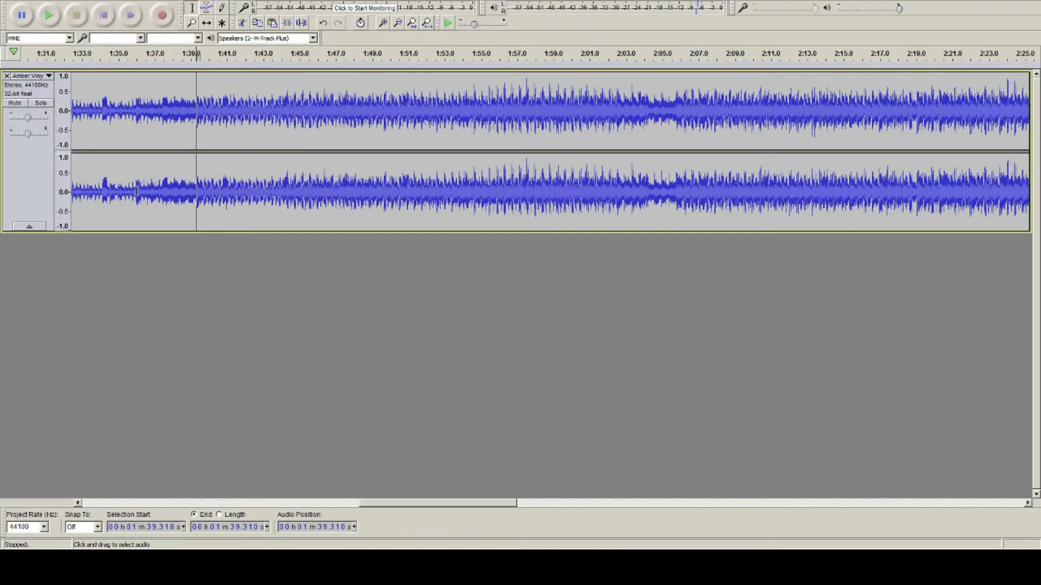
Listen across the new join from 1:35.513 to about 1:42 and review the repaired track as a whole.
scroll(179, 184, "down", 2)
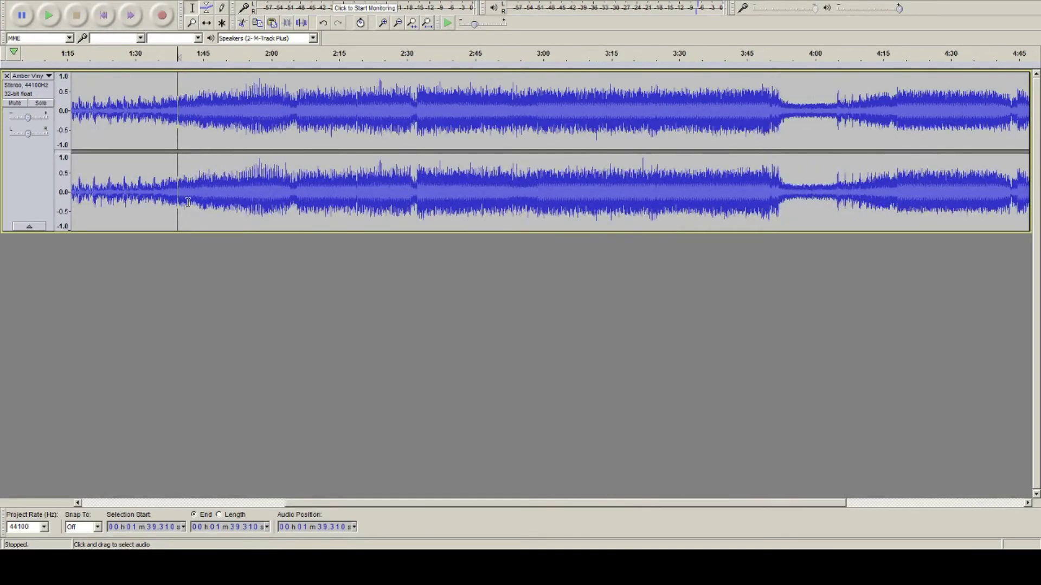
left_click(160, 183)
key("space")
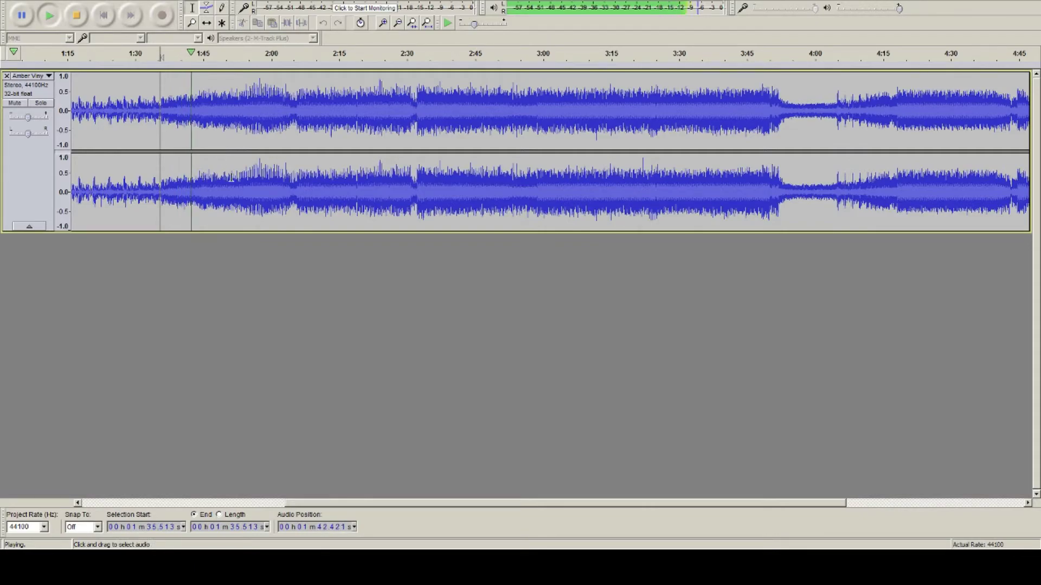
key("space")
key("ctrl+3")
key("ctrl+3")
key("ctrl+3")
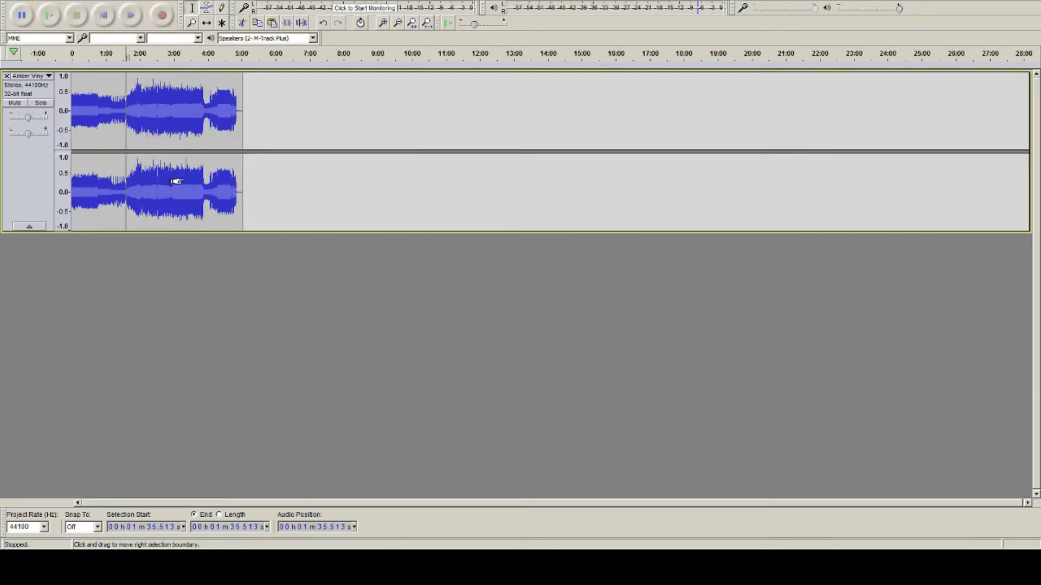